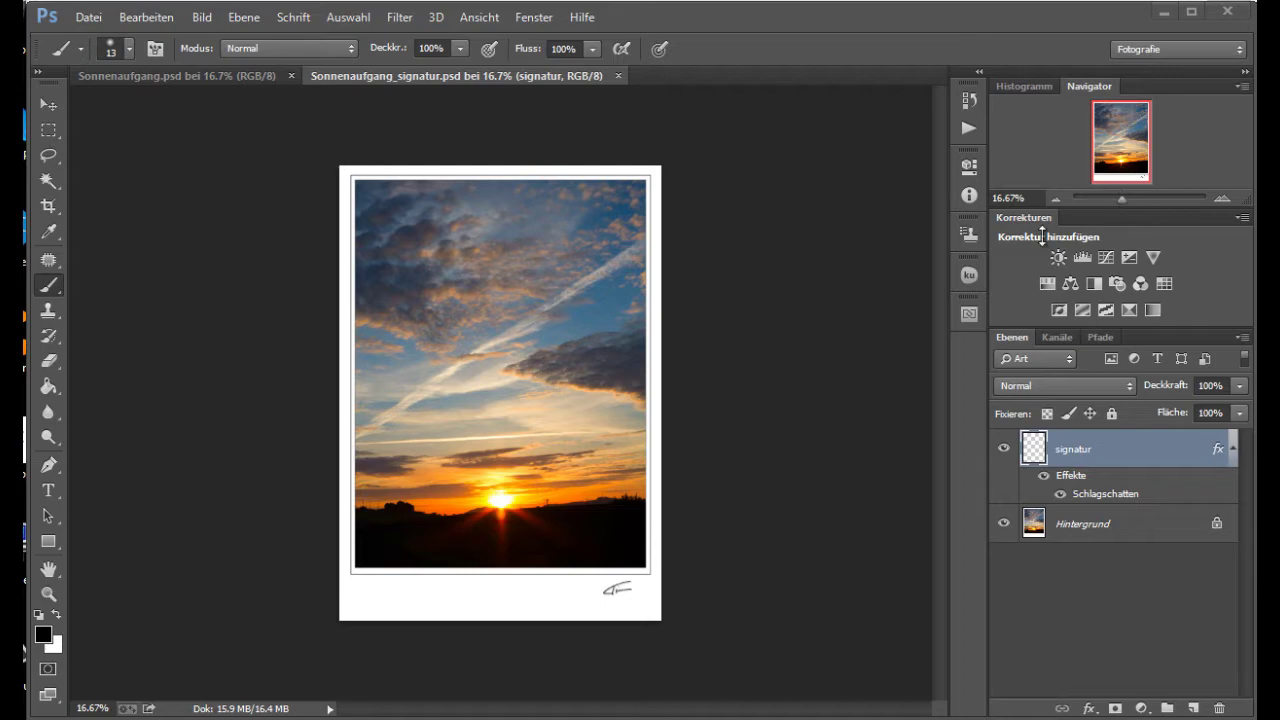
# - Close the finished Sonnenaufgang_signatur.psd example and open IMG_0479.dng from Bridge
pyautogui.keyDown('ctrl'); pyautogui.click(632, 624); pyautogui.keyUp('ctrl')
pyautogui.keyDown('ctrl'); pyautogui.click(632, 624); pyautogui.keyUp('ctrl')
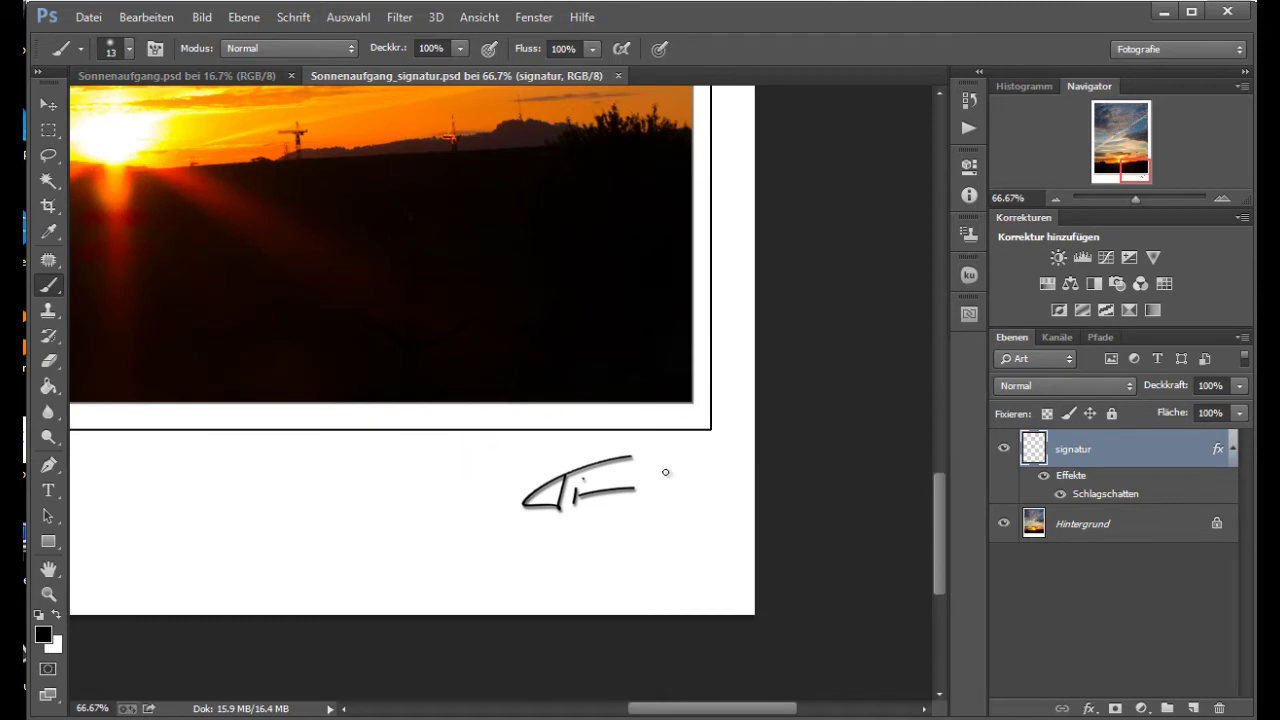
pyautogui.click(618, 75)
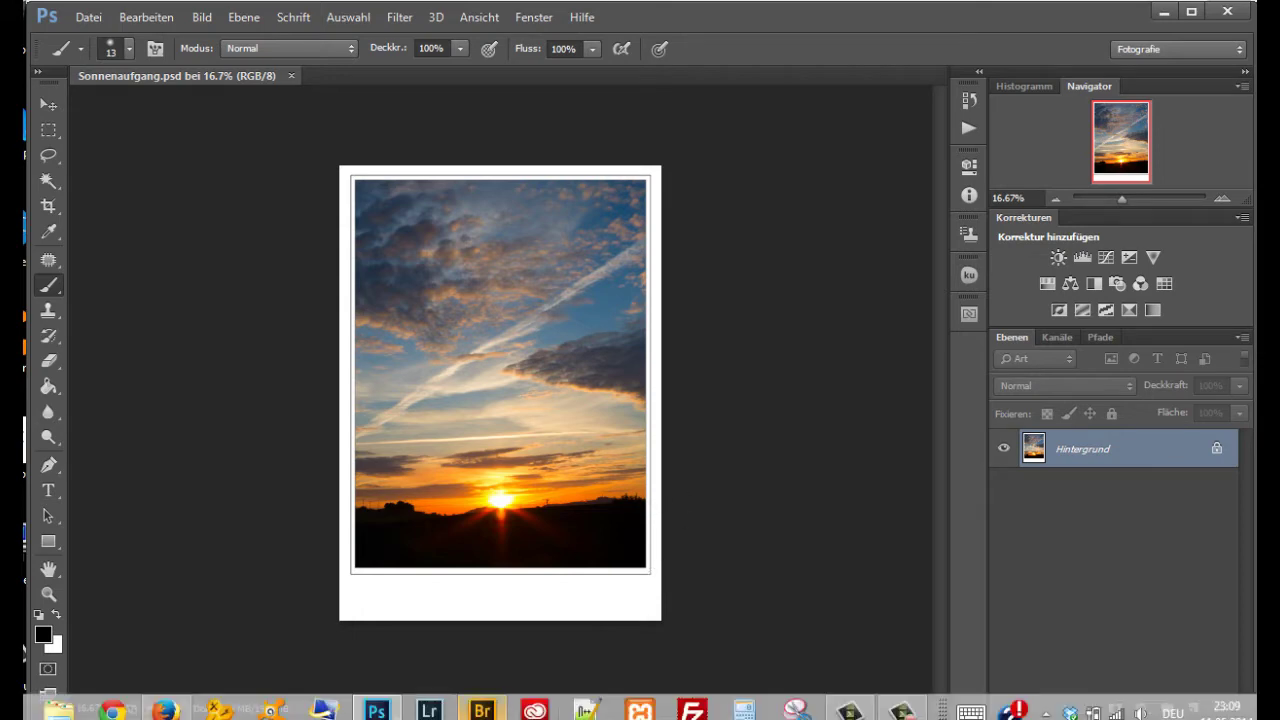
pyautogui.click(482, 710)
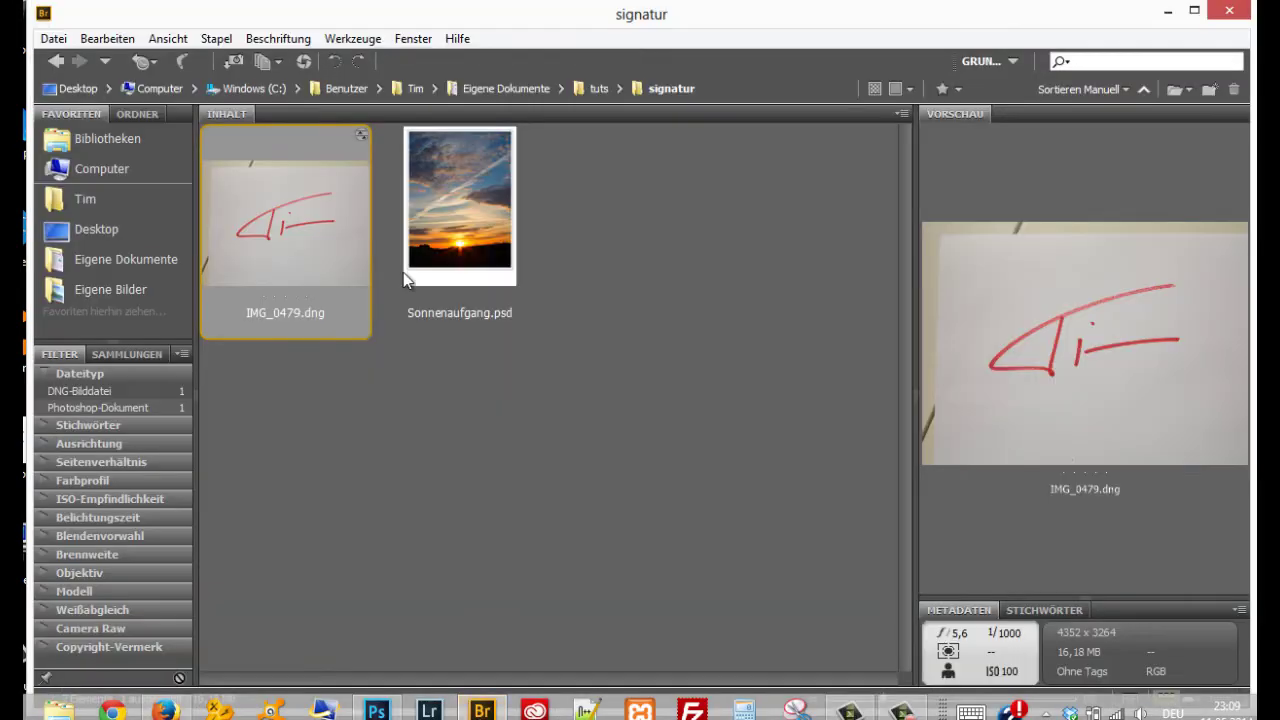
pyautogui.hotkey('alt', 'Tab')
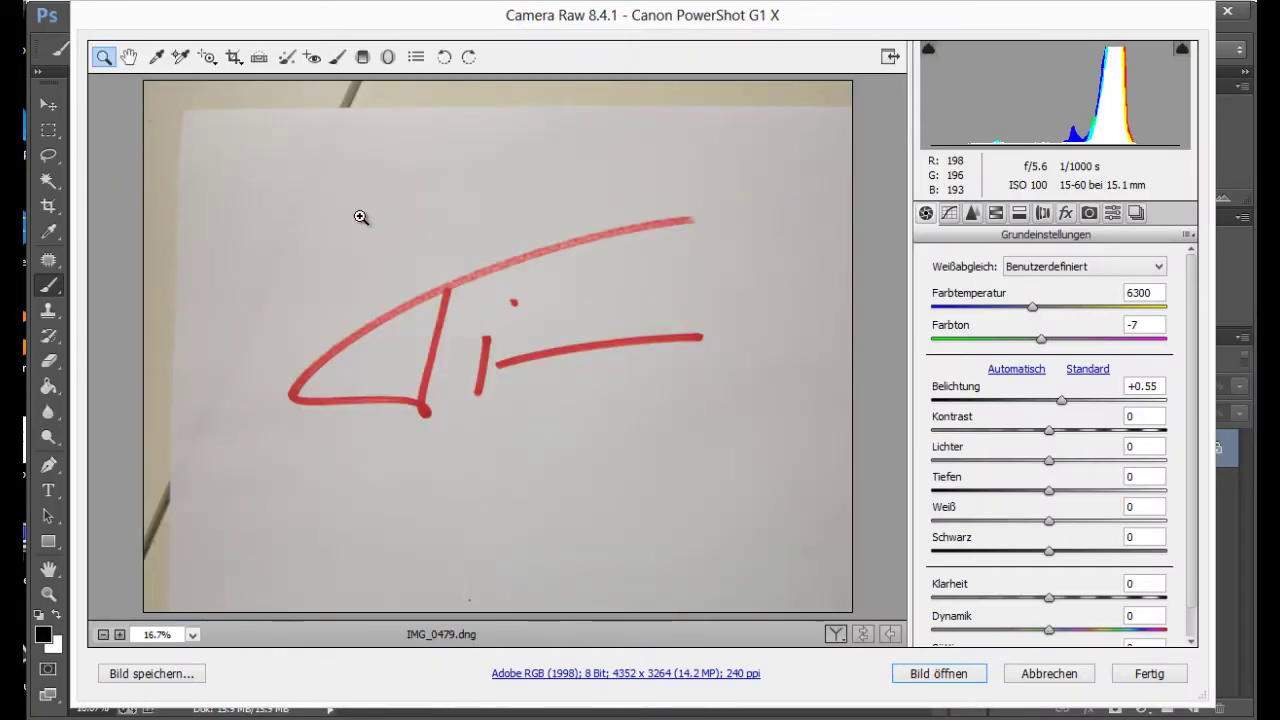
# - Raise the Camera Raw exposure to +0.80 and open IMG_0479.dng in Photoshop
pyautogui.moveTo(1050, 405); pyautogui.dragTo(1068, 404)
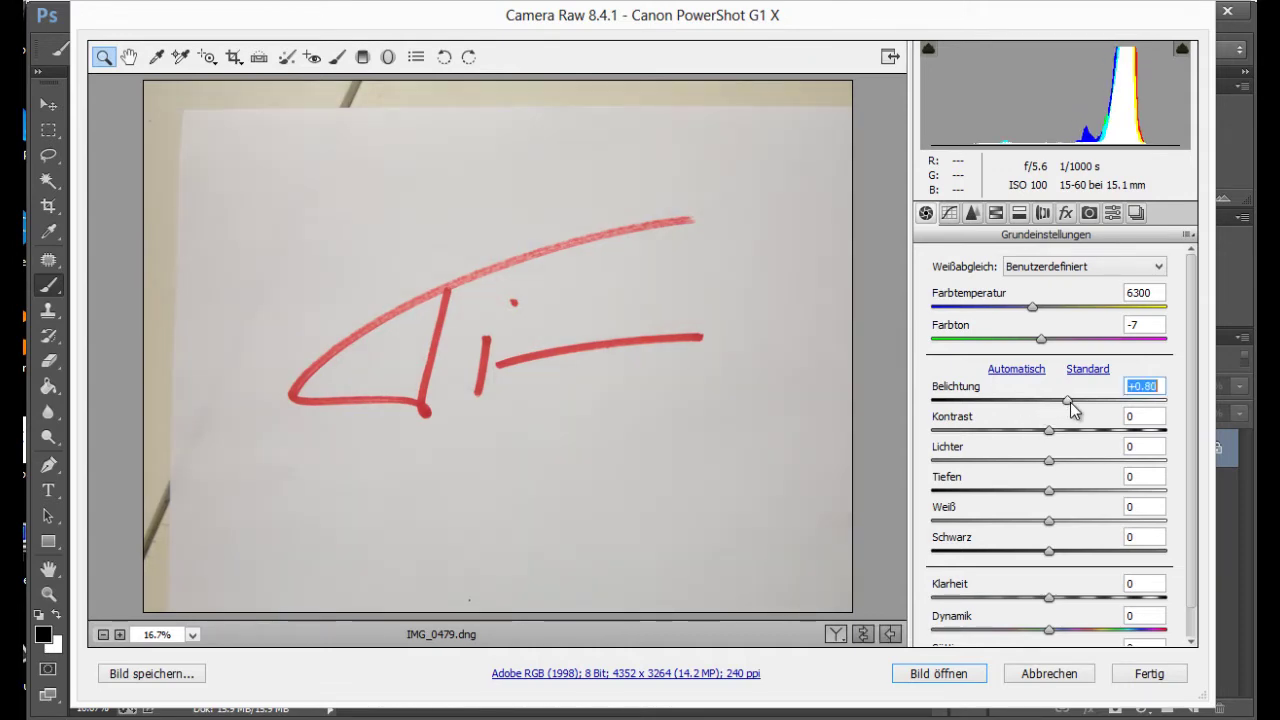
pyautogui.click(928, 674)
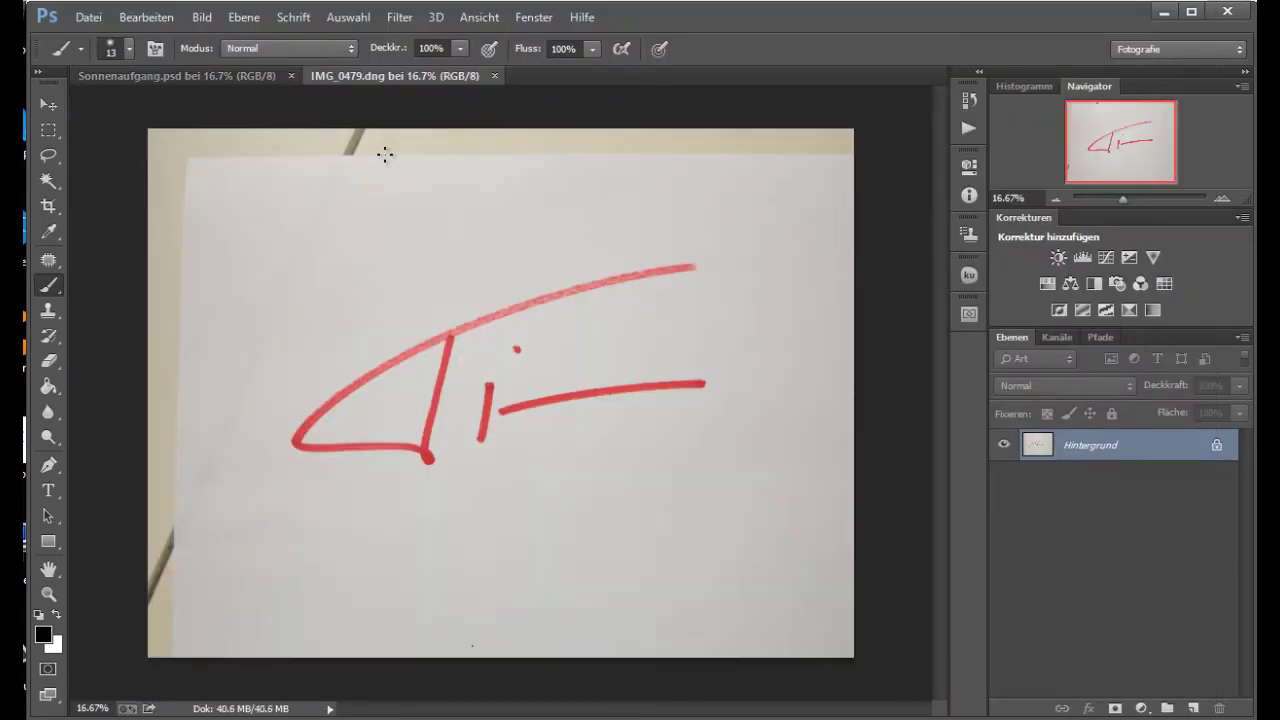
# - Crop IMG_0479.dng on all four sides tightly around the red signature
pyautogui.click(50, 212)
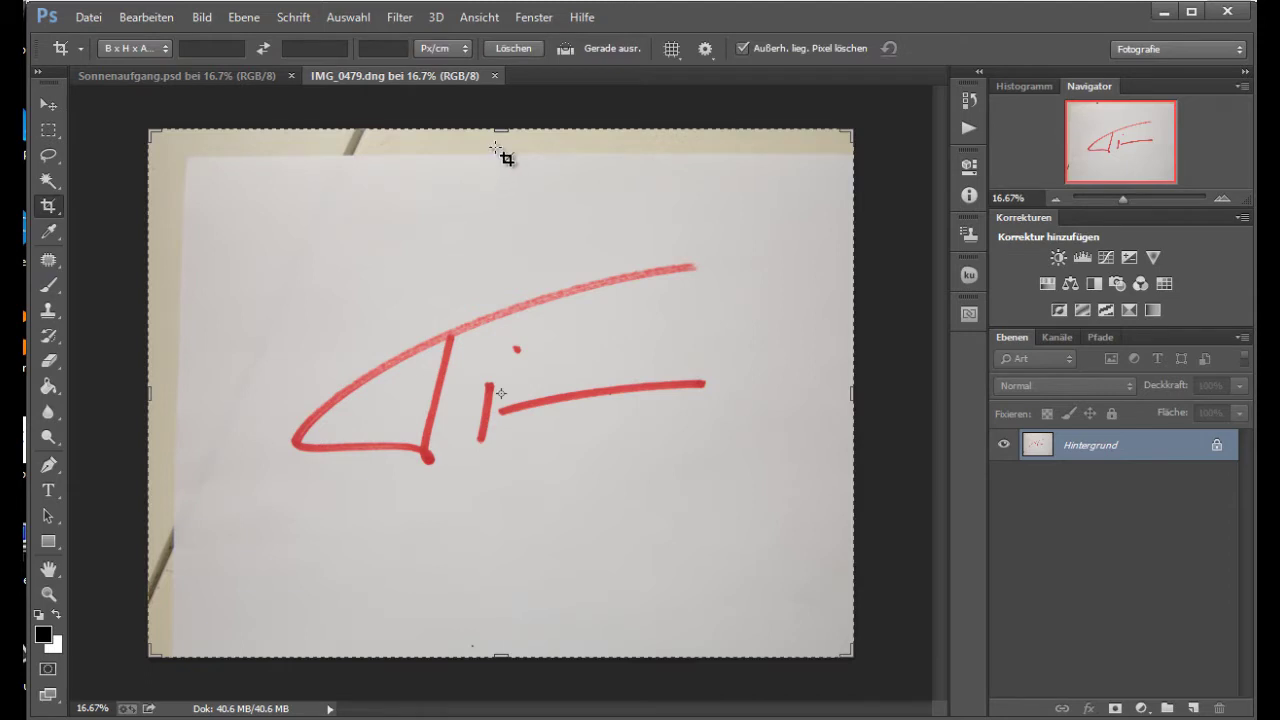
pyautogui.moveTo(500, 129); pyautogui.dragTo(513, 192)
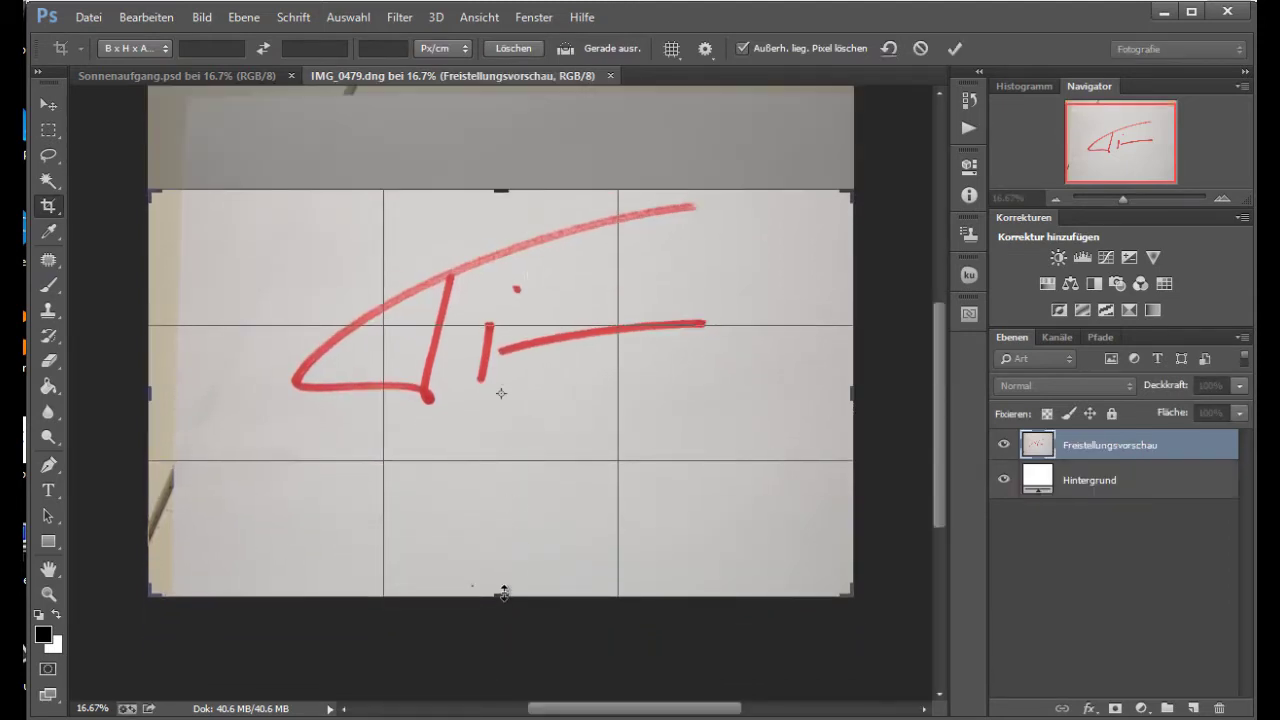
pyautogui.moveTo(501, 596); pyautogui.dragTo(508, 508)
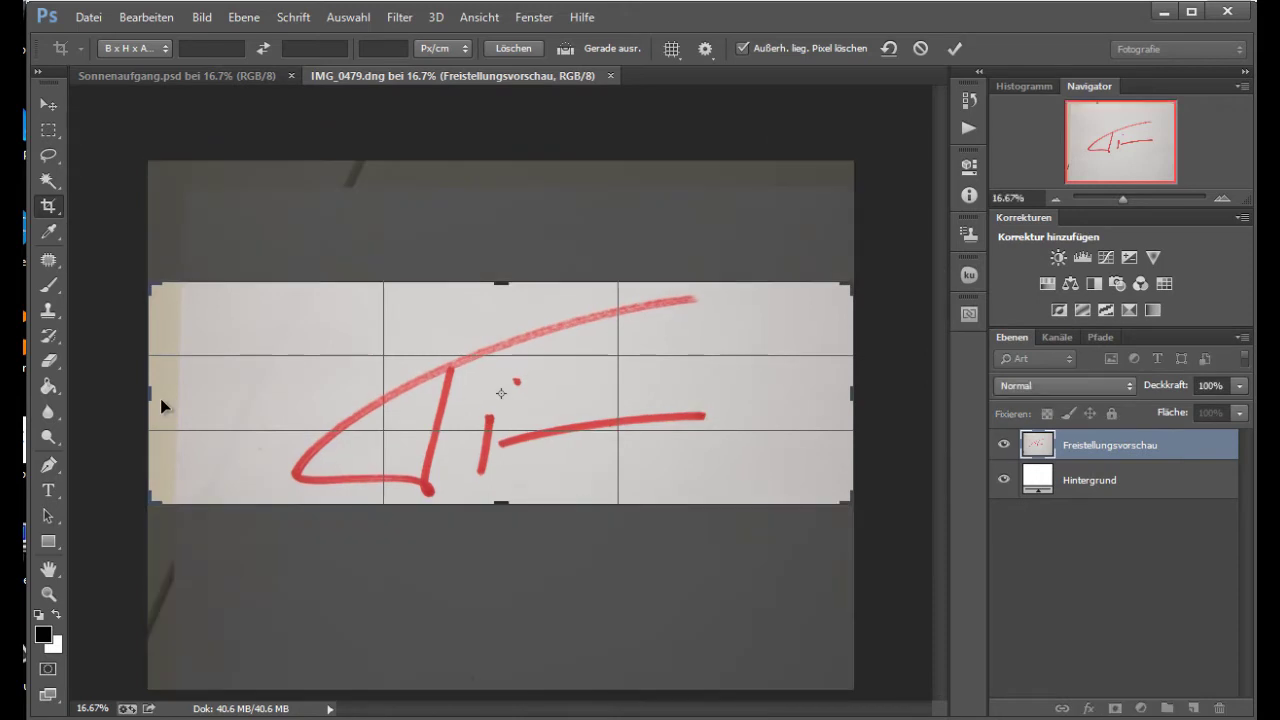
pyautogui.moveTo(146, 394); pyautogui.dragTo(218, 394)
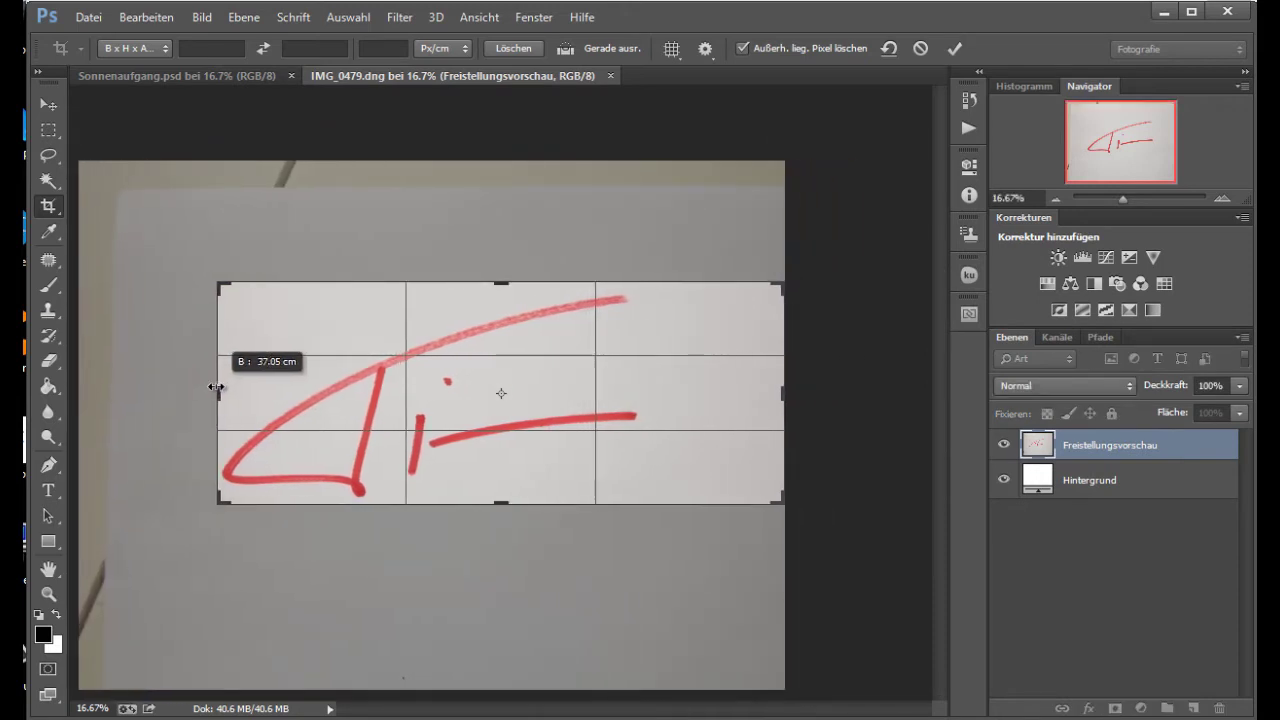
pyautogui.moveTo(784, 399); pyautogui.dragTo(712, 393)
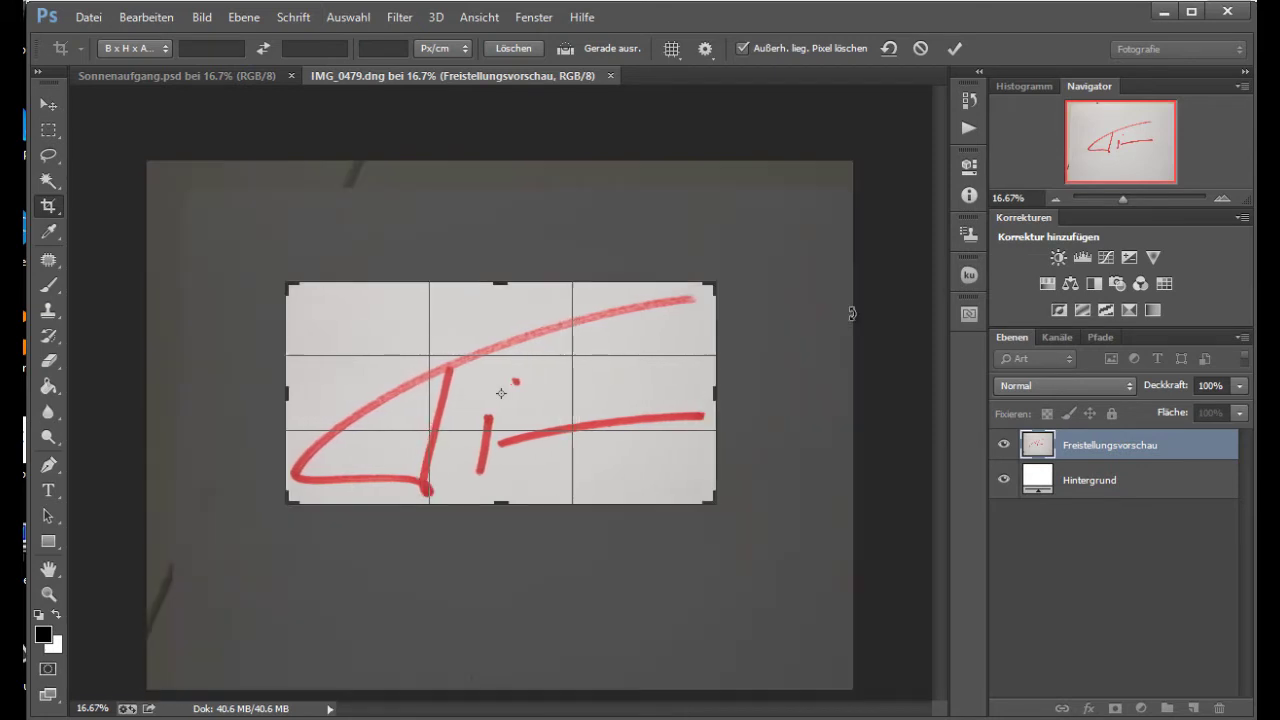
pyautogui.click(955, 48)
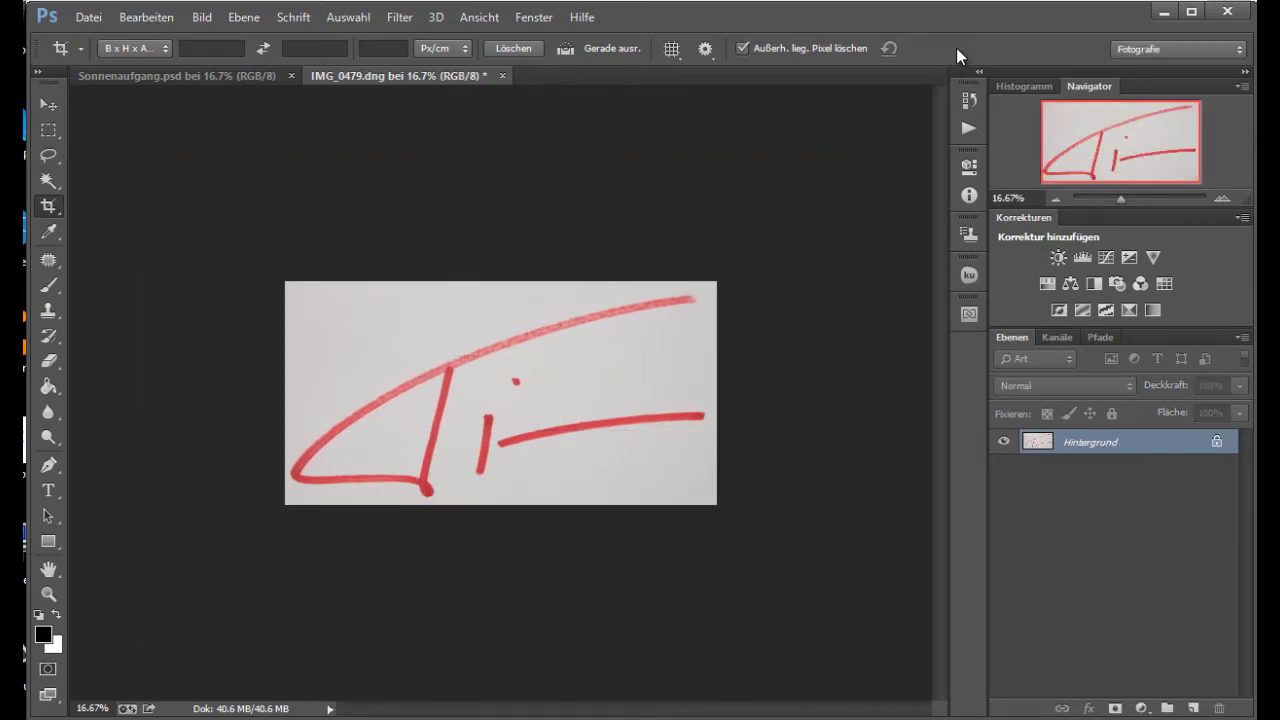
pyautogui.click(201, 20)
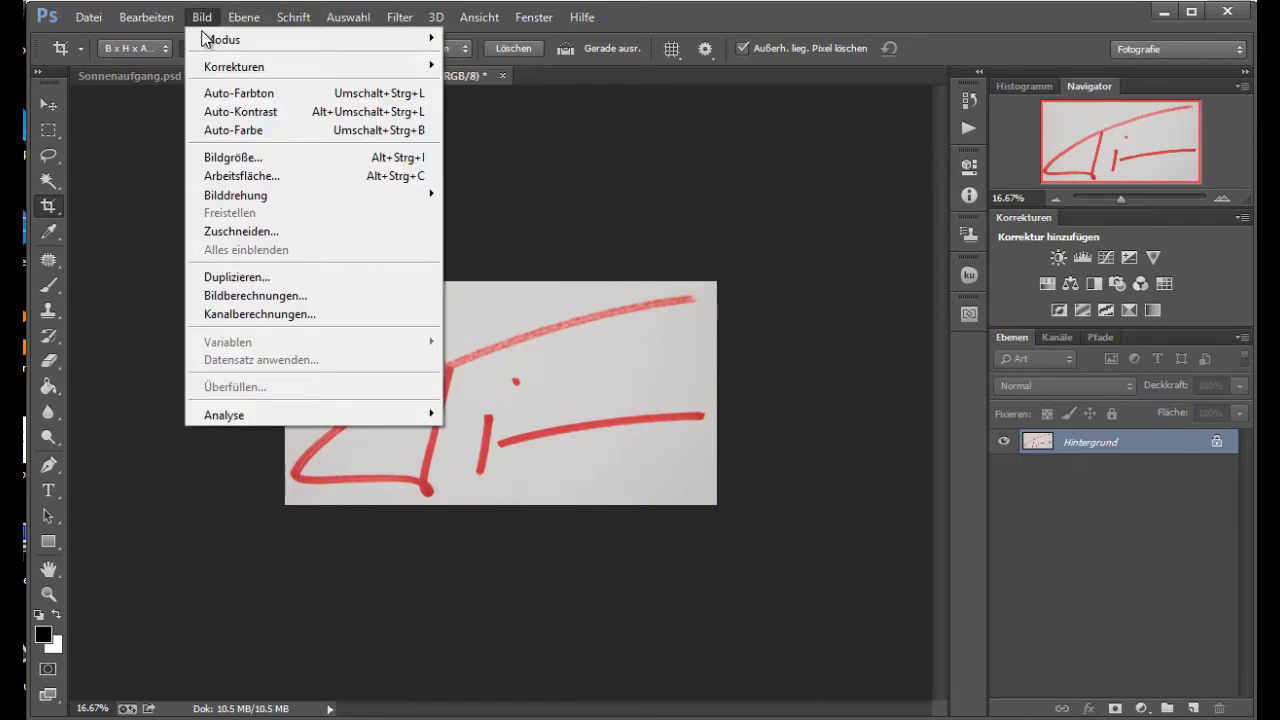
pyautogui.click(238, 159)
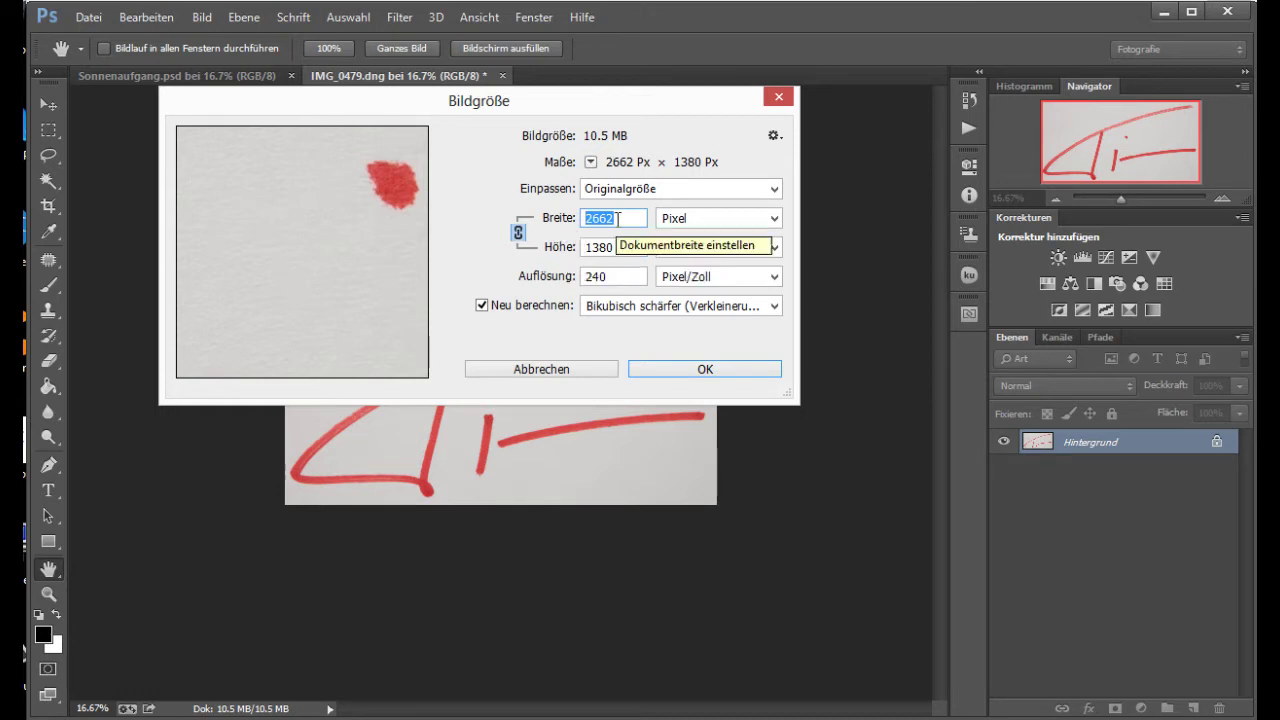
pyautogui.click(723, 367)
pyautogui.press('c')
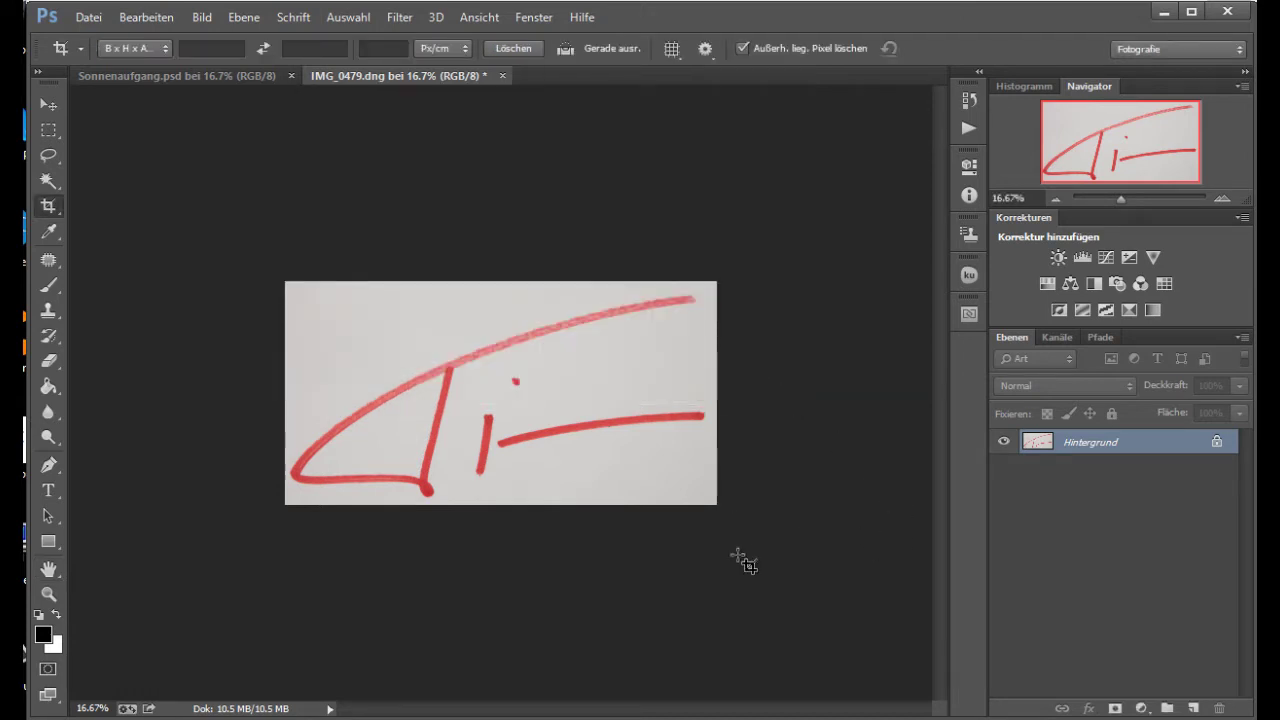
# - Add a Schwellenwert (Threshold) adjustment set to level 177
pyautogui.click(202, 18)
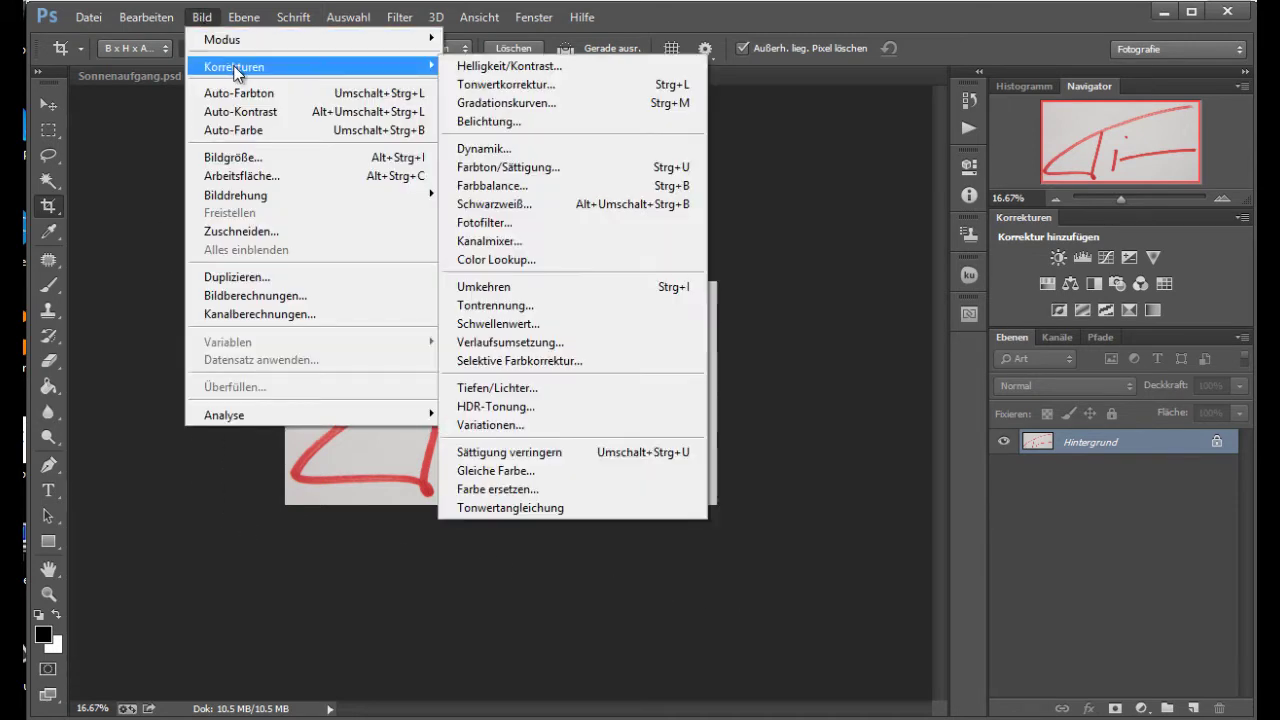
pyautogui.moveTo(234, 66)
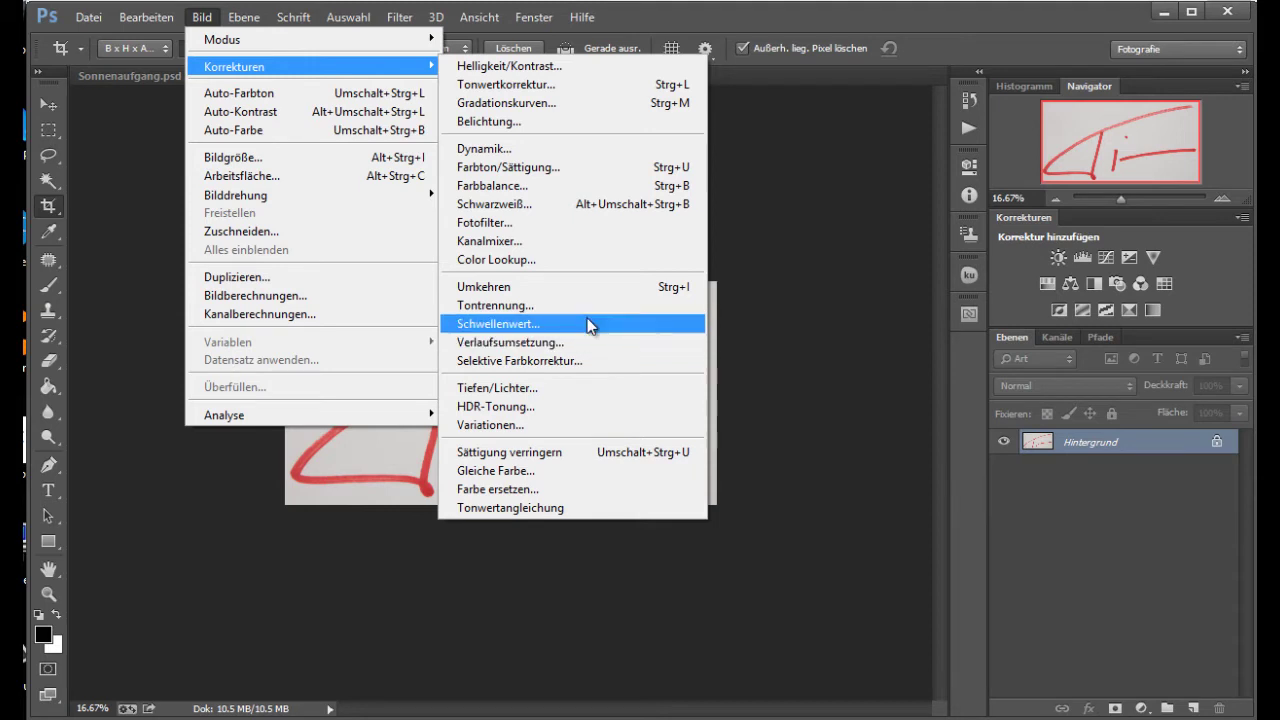
pyautogui.click(627, 333)
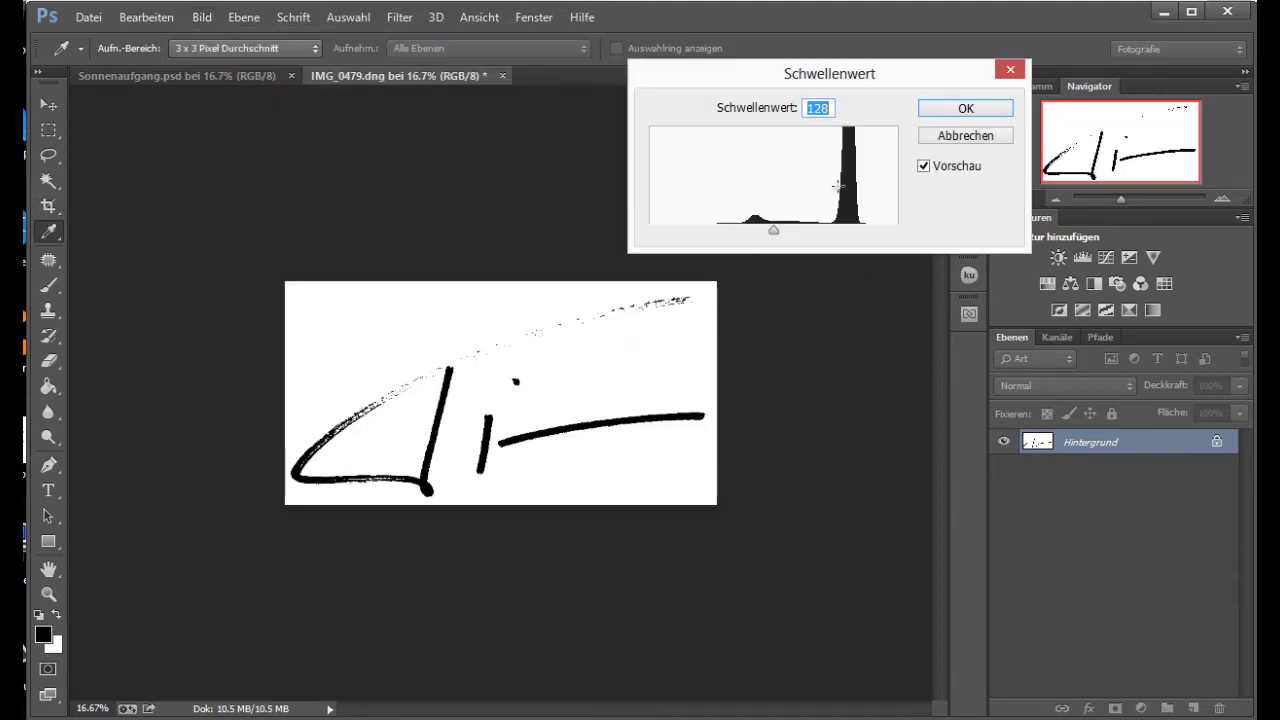
pyautogui.moveTo(798, 75); pyautogui.dragTo(828, 89)
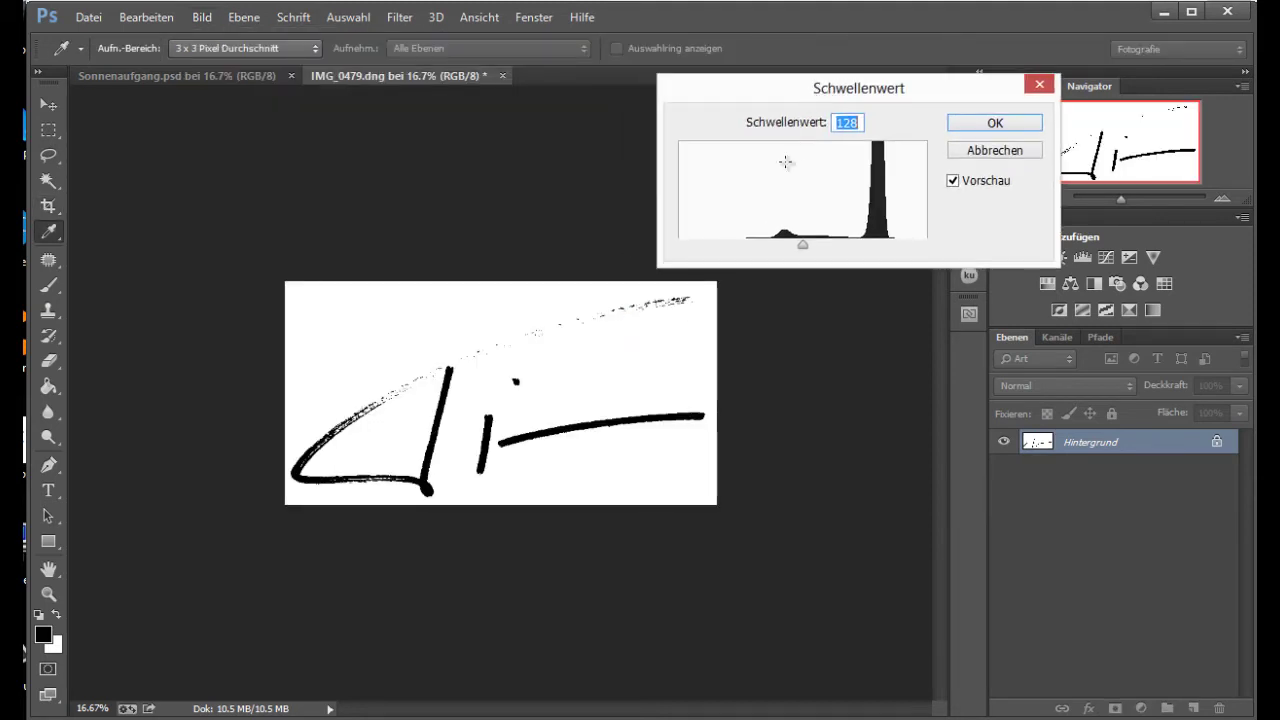
pyautogui.moveTo(803, 243)
pyautogui.mouseDown()
pyautogui.moveTo(937, 237)
pyautogui.moveTo(680, 251)
pyautogui.moveTo(847, 247)
pyautogui.mouseUp()
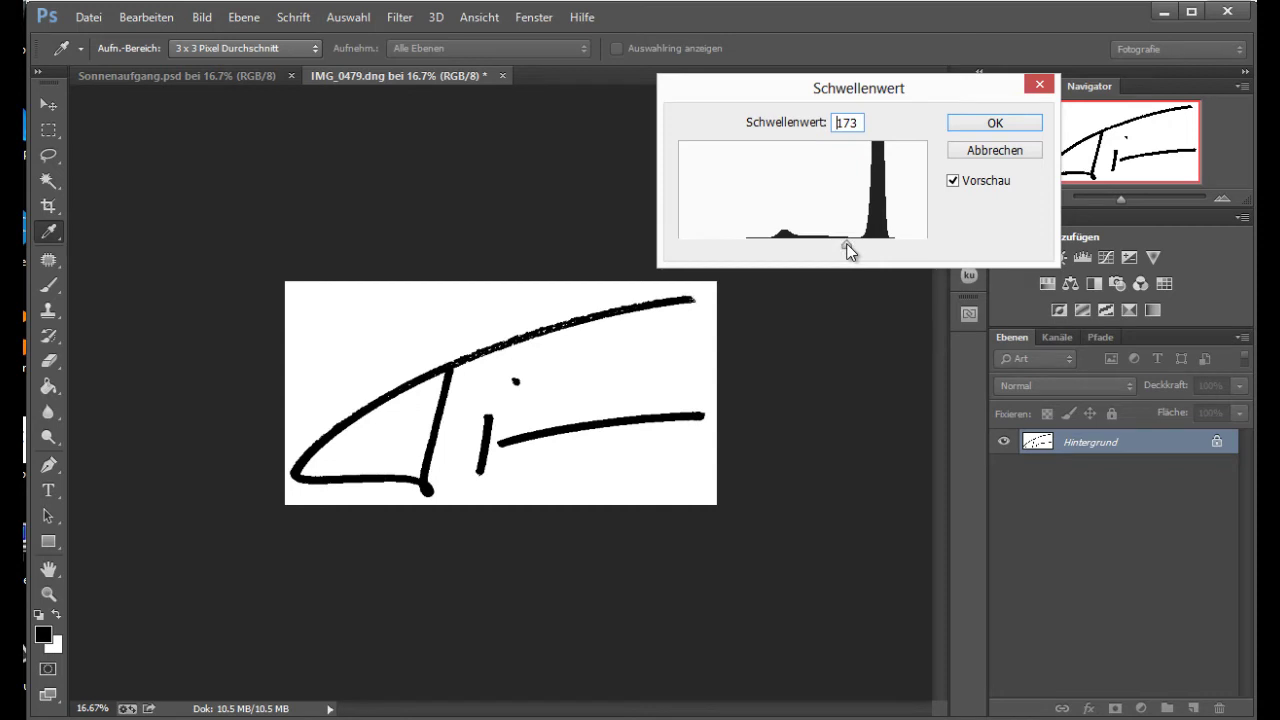
pyautogui.moveTo(850, 245); pyautogui.dragTo(850, 245)
# - Apply the 177 threshold and zoom in closely on the signature strokes
pyautogui.click(971, 118)
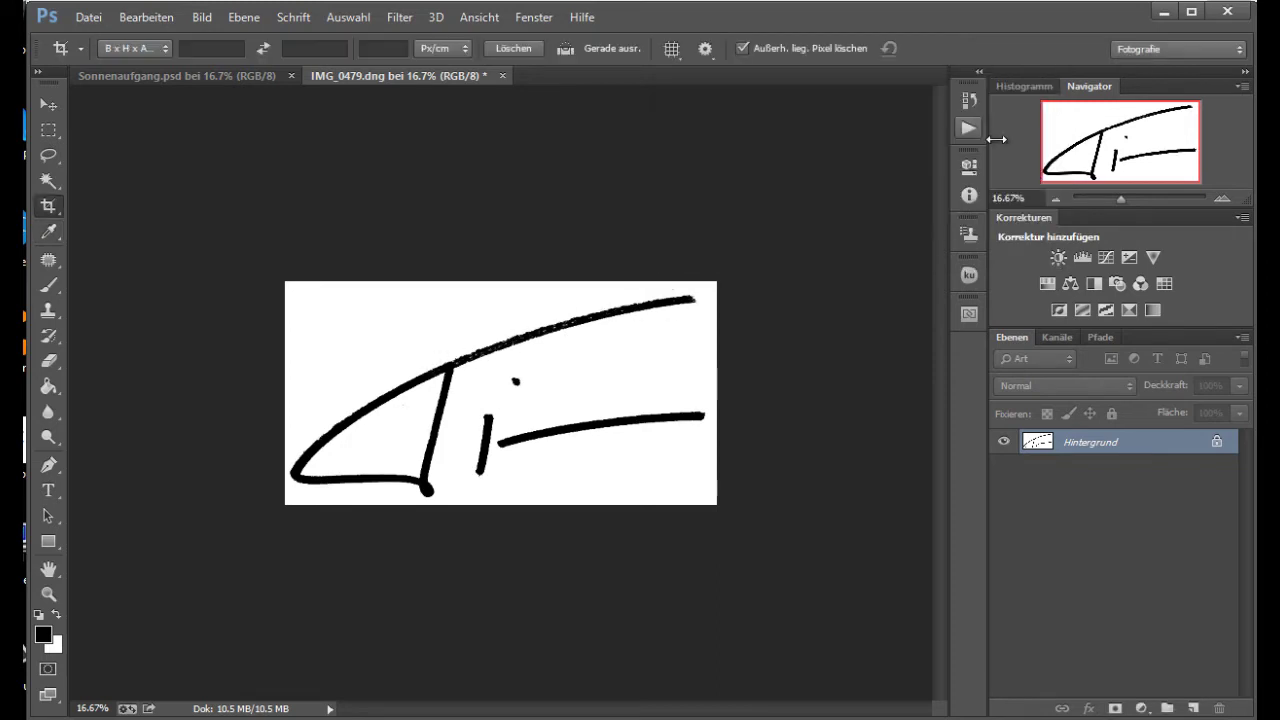
pyautogui.moveTo(1126, 199); pyautogui.dragTo(1140, 196)
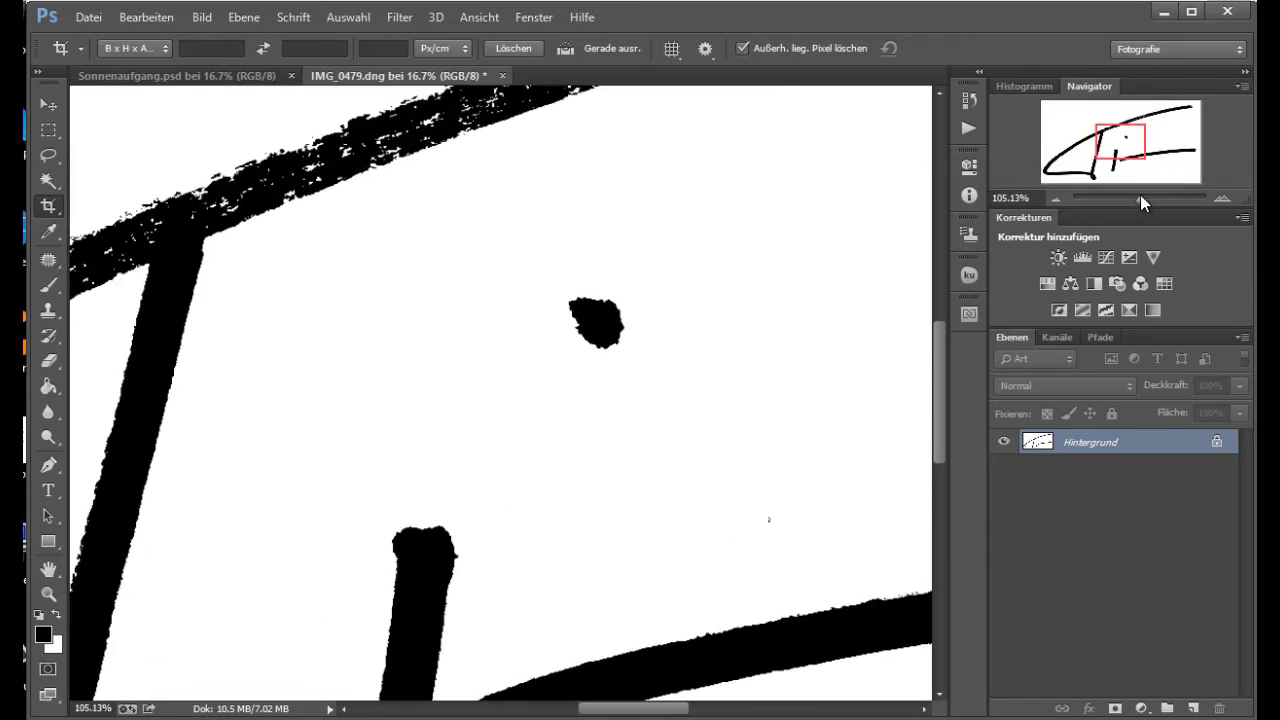
pyautogui.moveTo(1117, 144)
pyautogui.mouseDown()
pyautogui.moveTo(1054, 113)
pyautogui.moveTo(1053, 147)
pyautogui.mouseUp()
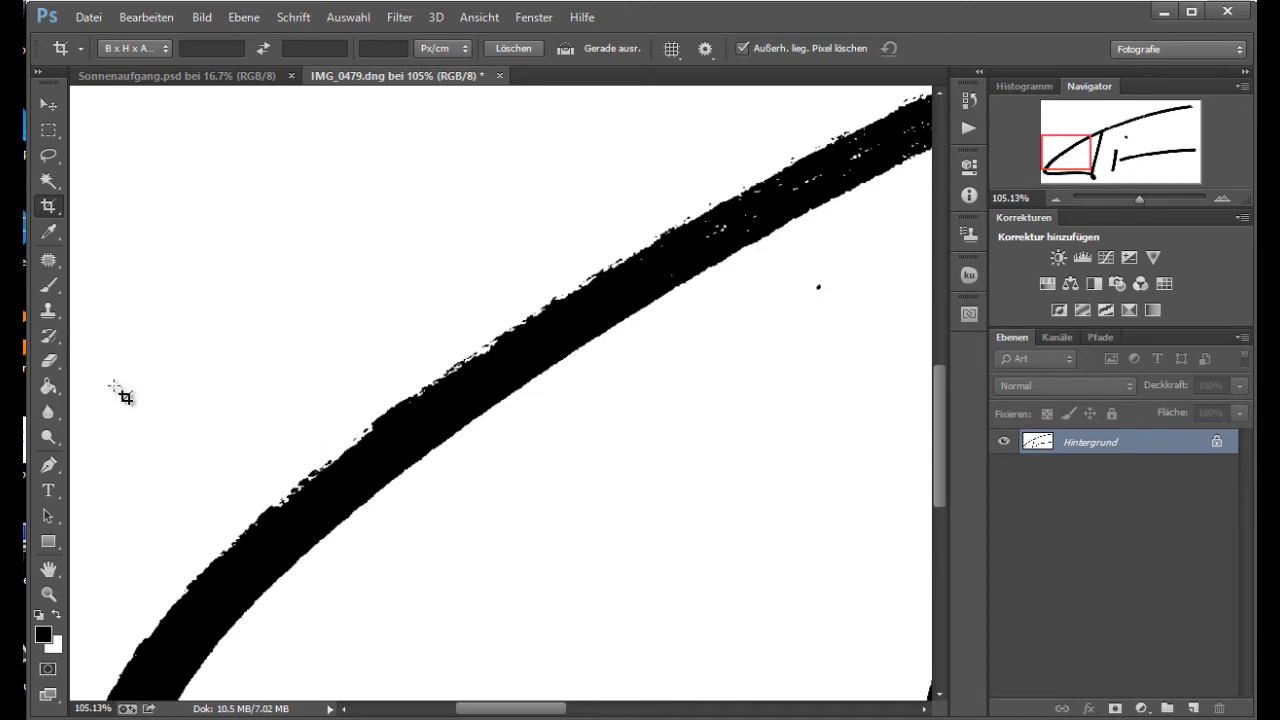
# - Use a white Brush on the lower strokes, then zoom out to the whole signature
pyautogui.click(48, 285)
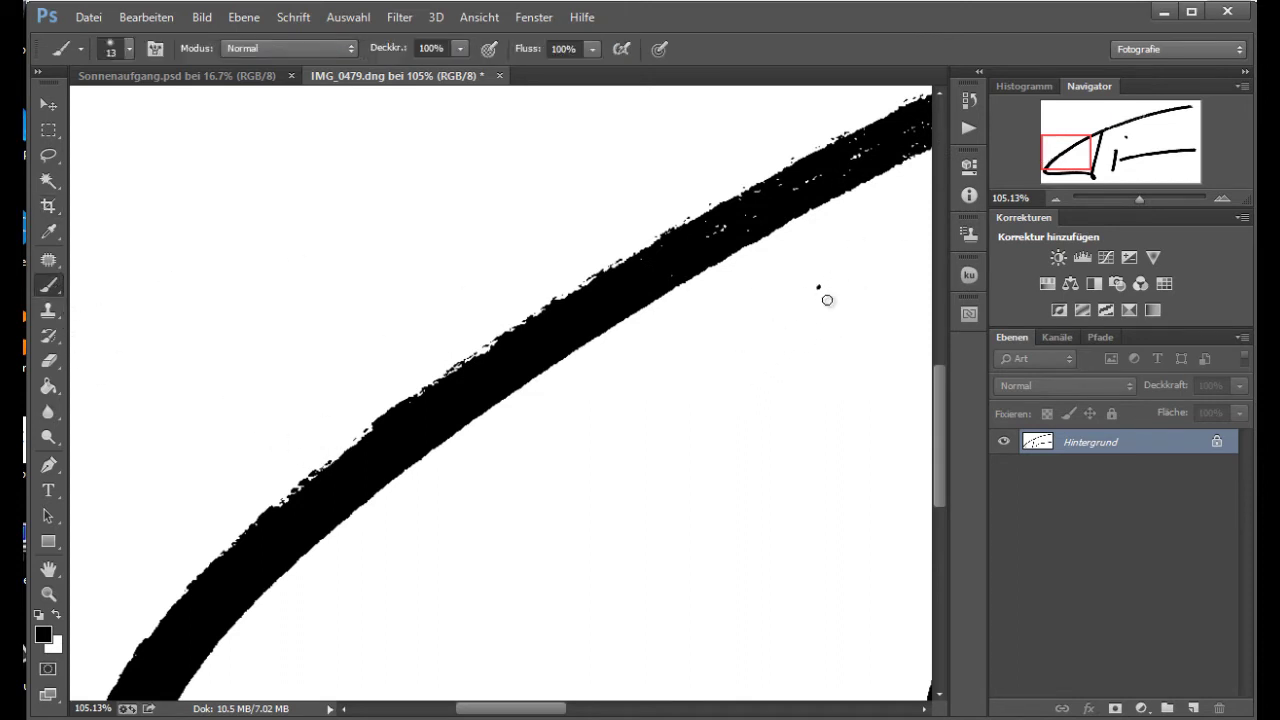
pyautogui.click(57, 615)
pyautogui.moveTo(1078, 156)
pyautogui.mouseDown()
pyautogui.moveTo(1069, 182)
pyautogui.moveTo(1111, 175)
pyautogui.moveTo(1122, 120)
pyautogui.mouseUp()
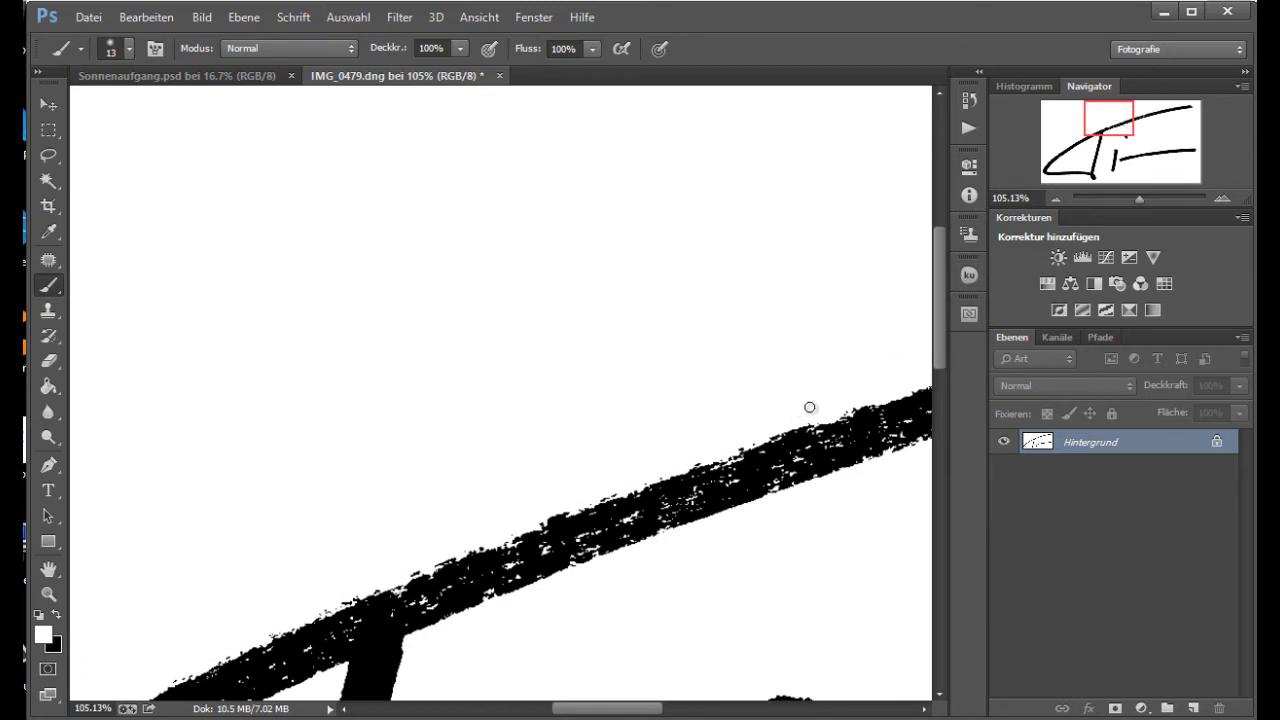
pyautogui.moveTo(1106, 116)
pyautogui.mouseDown()
pyautogui.moveTo(1136, 150)
pyautogui.moveTo(1199, 112)
pyautogui.mouseUp()
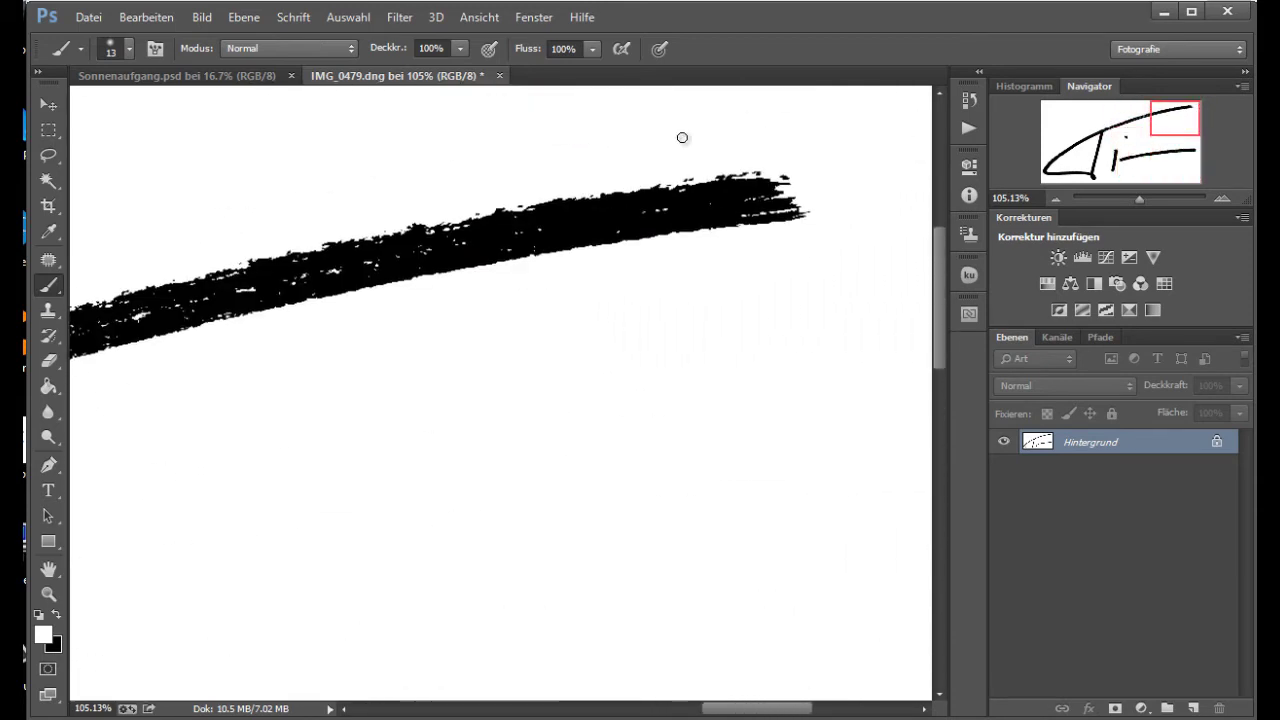
pyautogui.moveTo(1141, 201); pyautogui.dragTo(1124, 202)
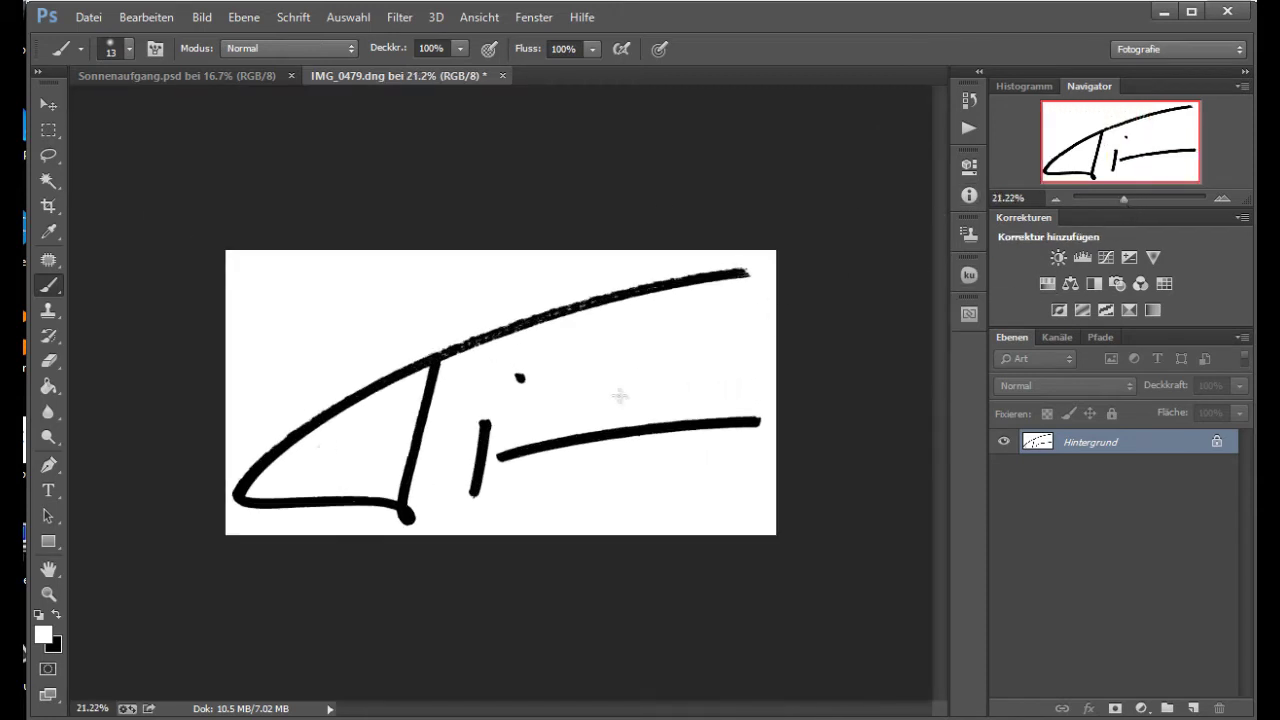
# - Define the signature image as a brush preset named 'unterschrift'
pyautogui.click(165, 20)
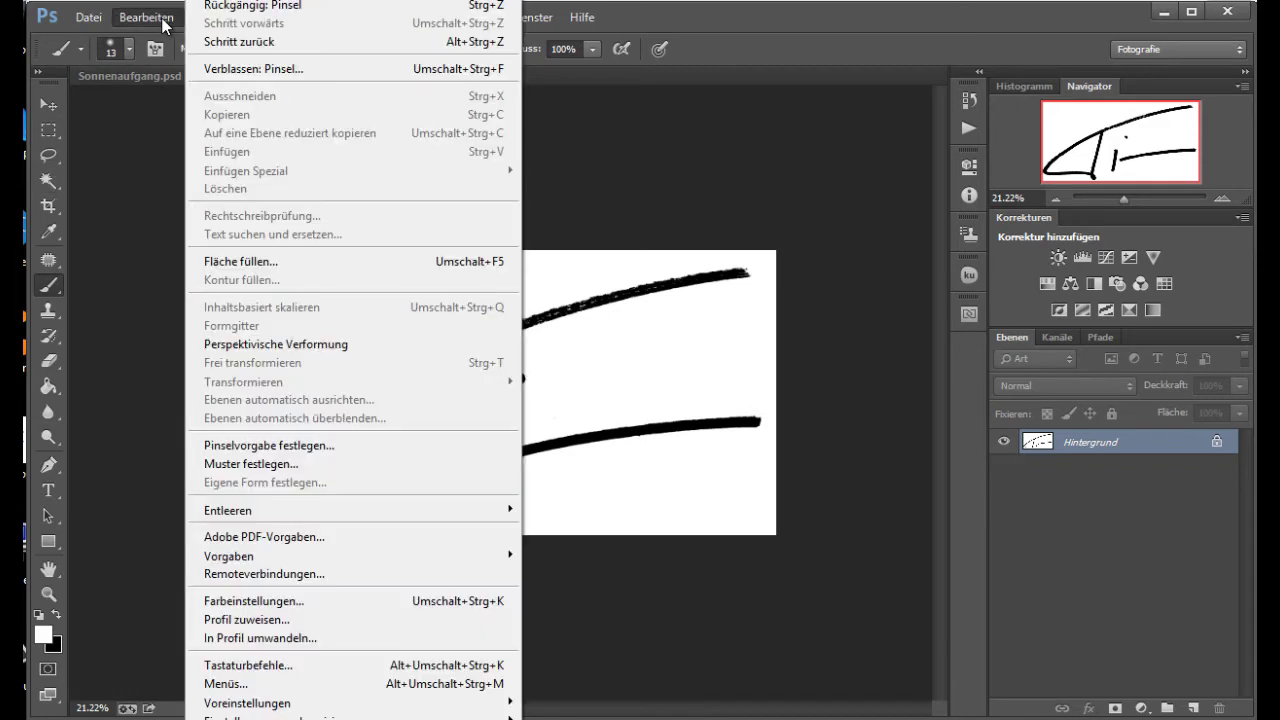
pyautogui.click(249, 449)
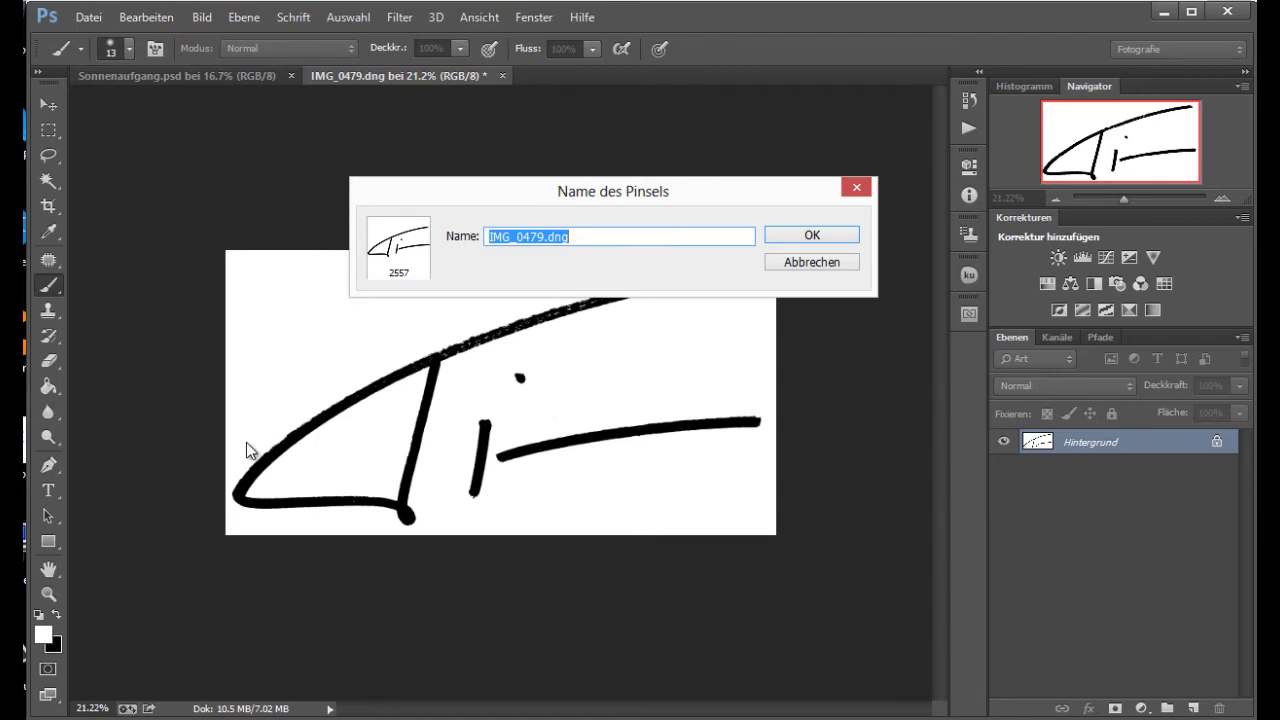
pyautogui.write('unterschrift')
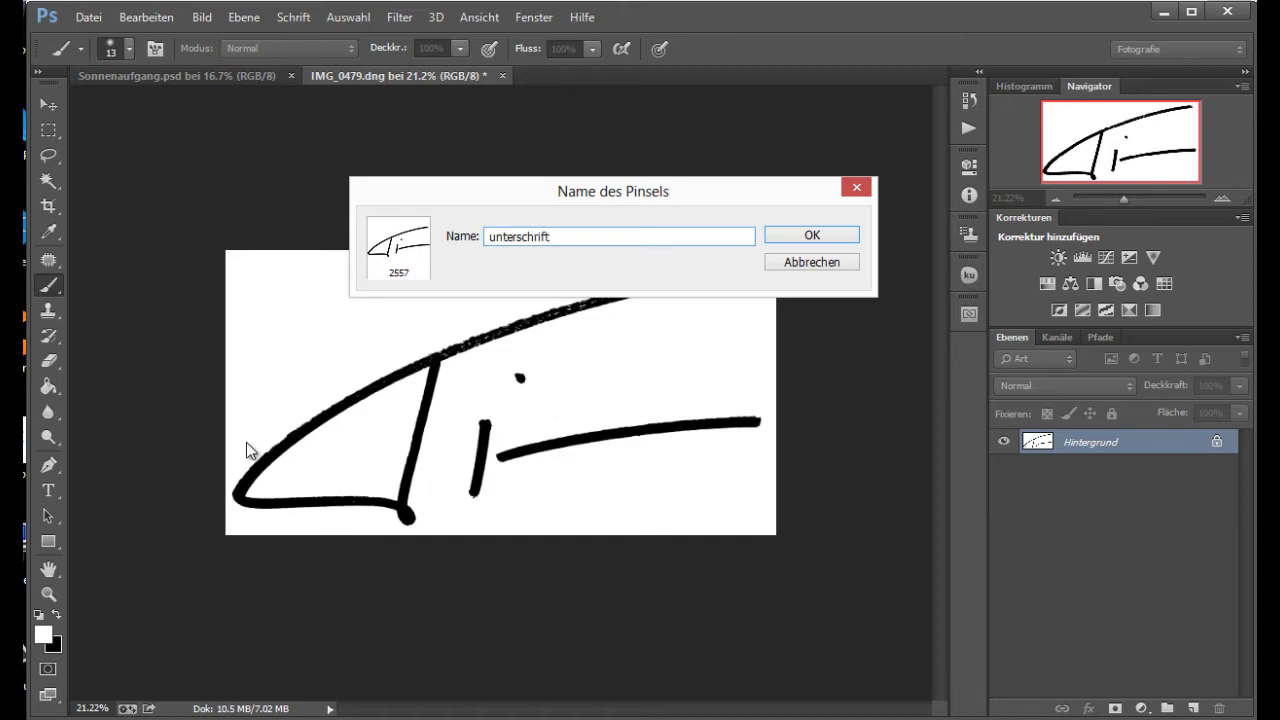
pyautogui.press('Return')
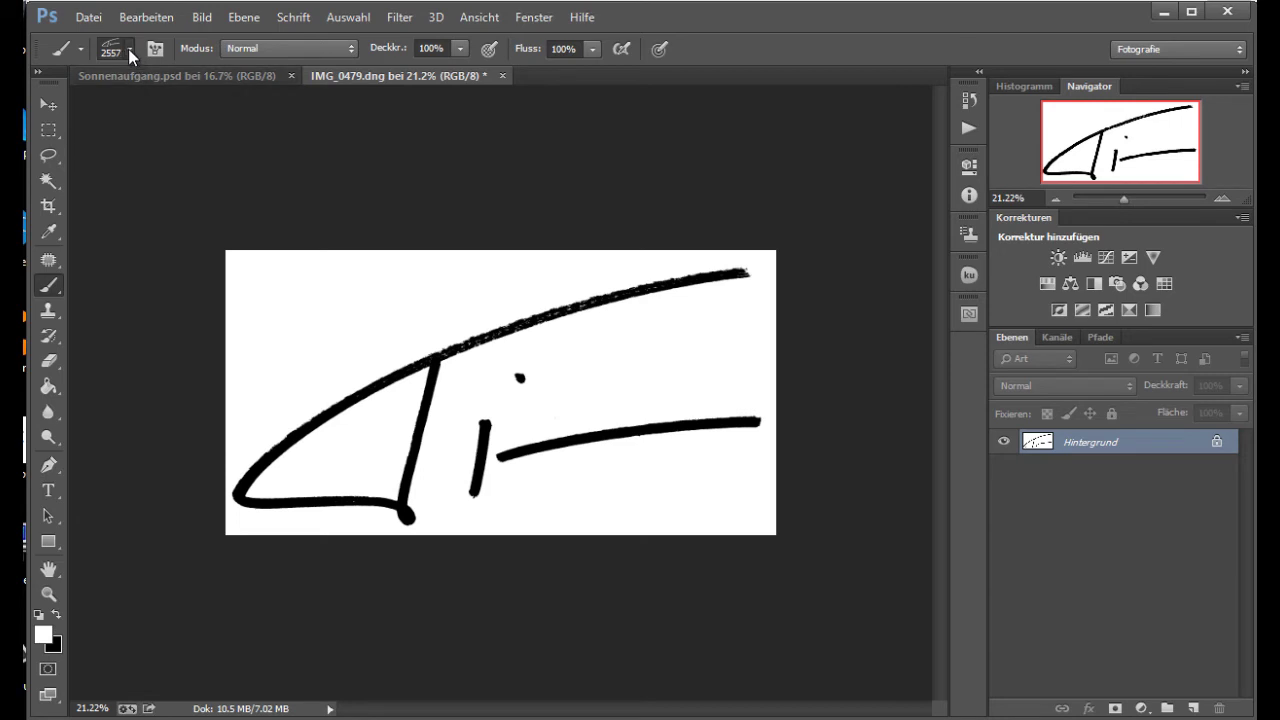
# - Browse the brush preset picker to the new 2557 px unterschrift brush and its options menu
pyautogui.click(130, 50)
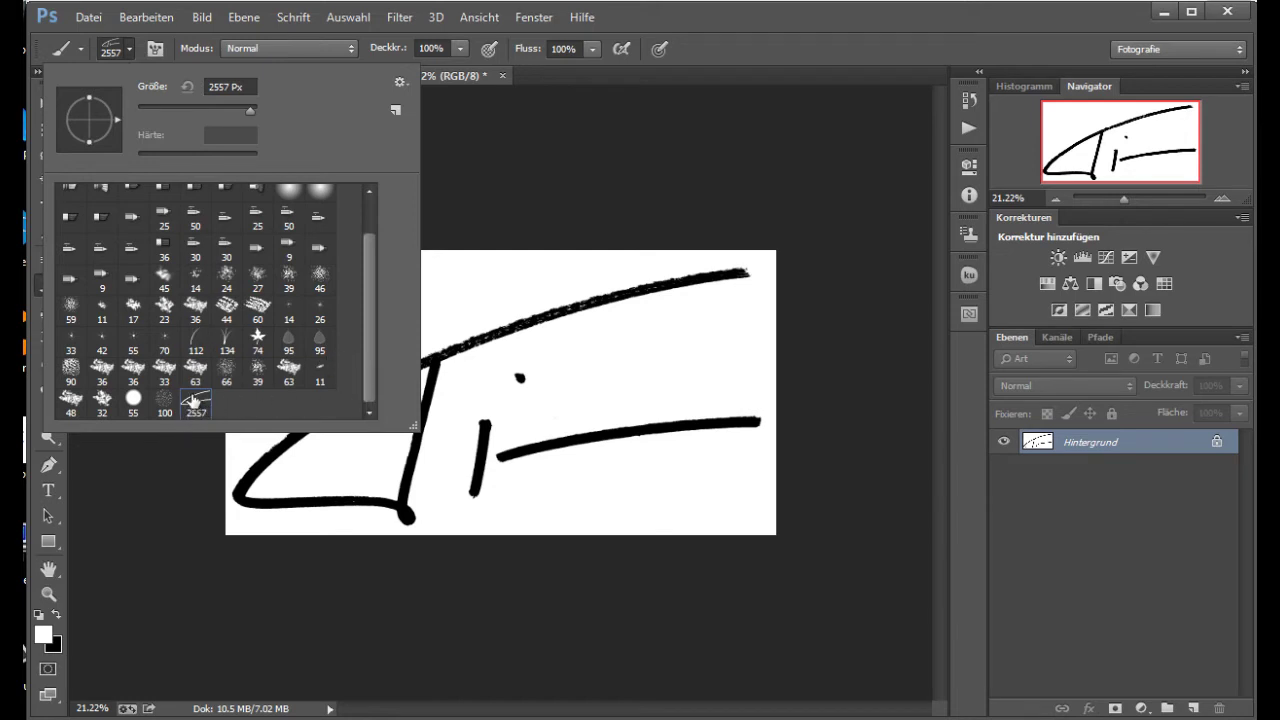
pyautogui.scroll(2, 375, 290)
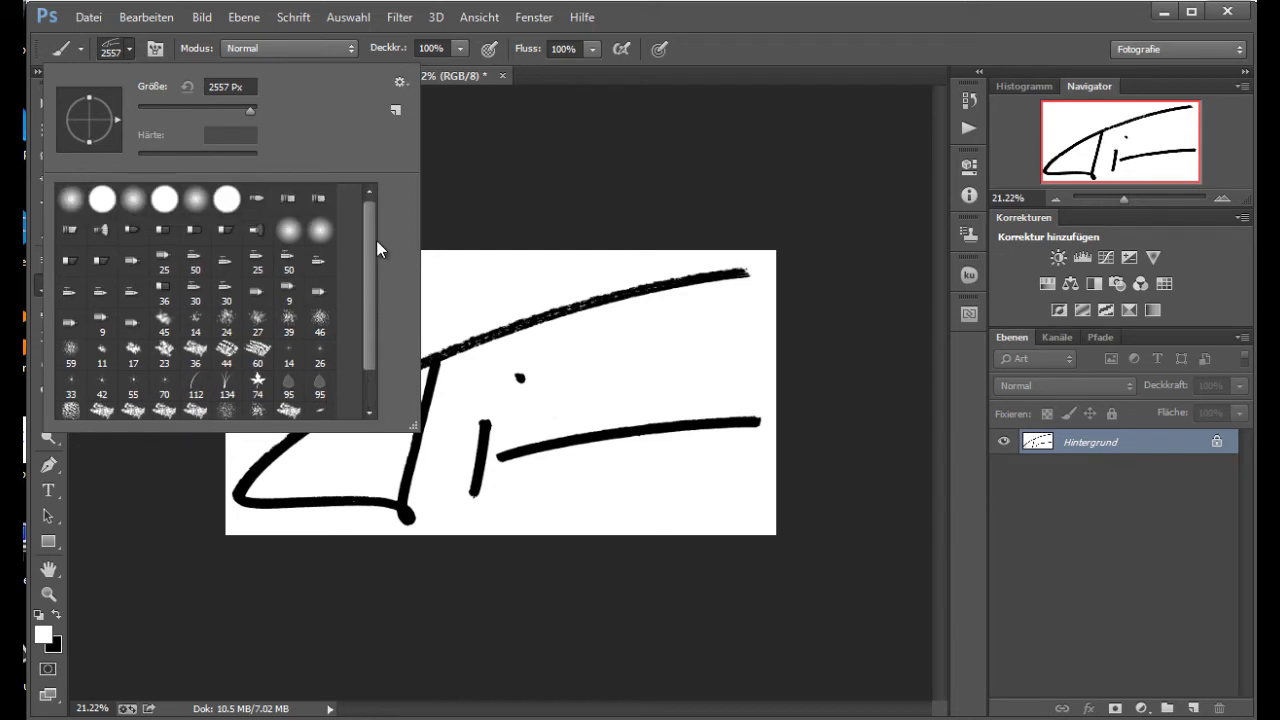
pyautogui.scroll(-2, 368, 285)
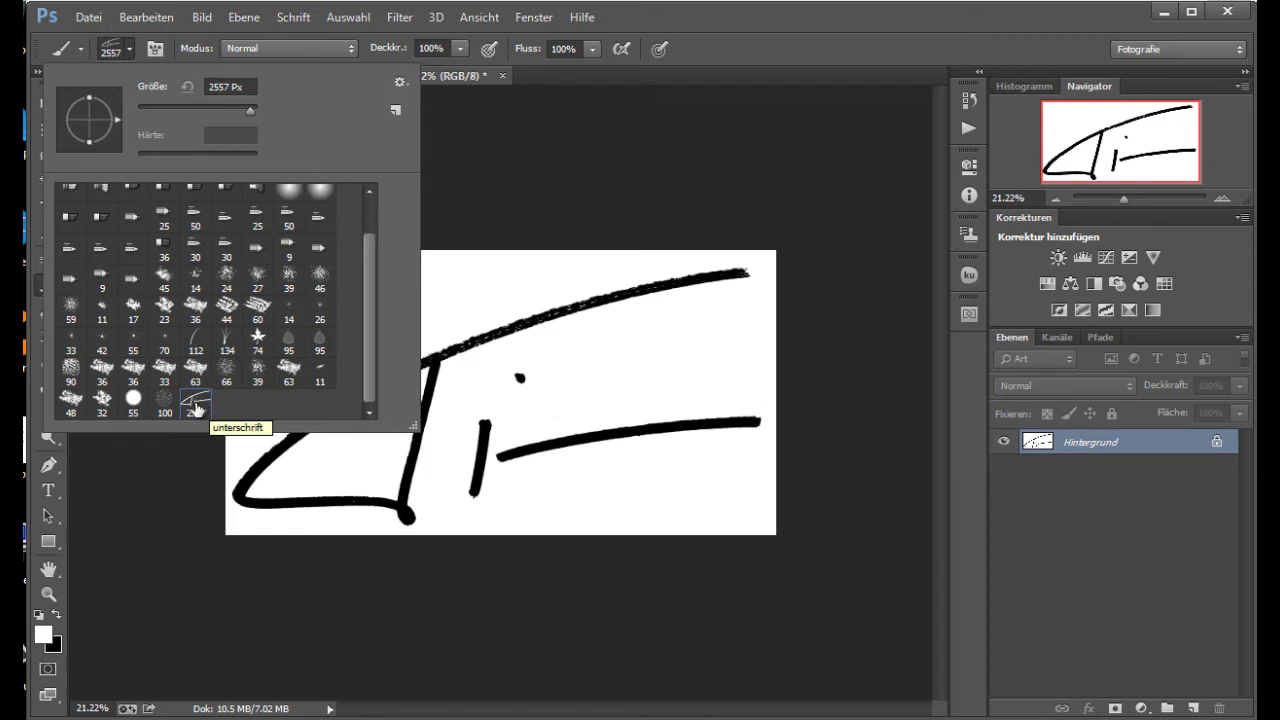
pyautogui.moveTo(209, 409)
pyautogui.mouseDown()
pyautogui.moveTo(231, 409)
pyautogui.moveTo(196, 408)
pyautogui.mouseUp()
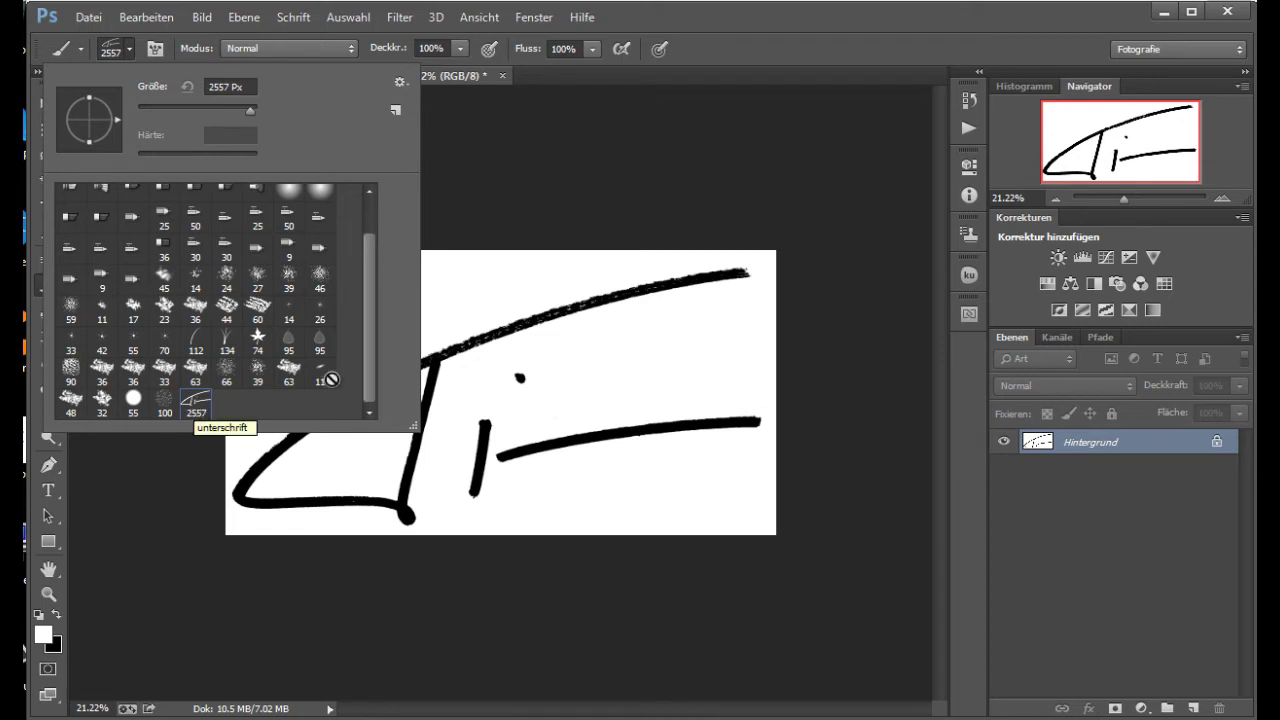
pyautogui.scroll(2, 379, 321)
pyautogui.moveTo(379, 321)
pyautogui.mouseDown()
pyautogui.moveTo(372, 371)
pyautogui.moveTo(377, 304)
pyautogui.mouseUp()
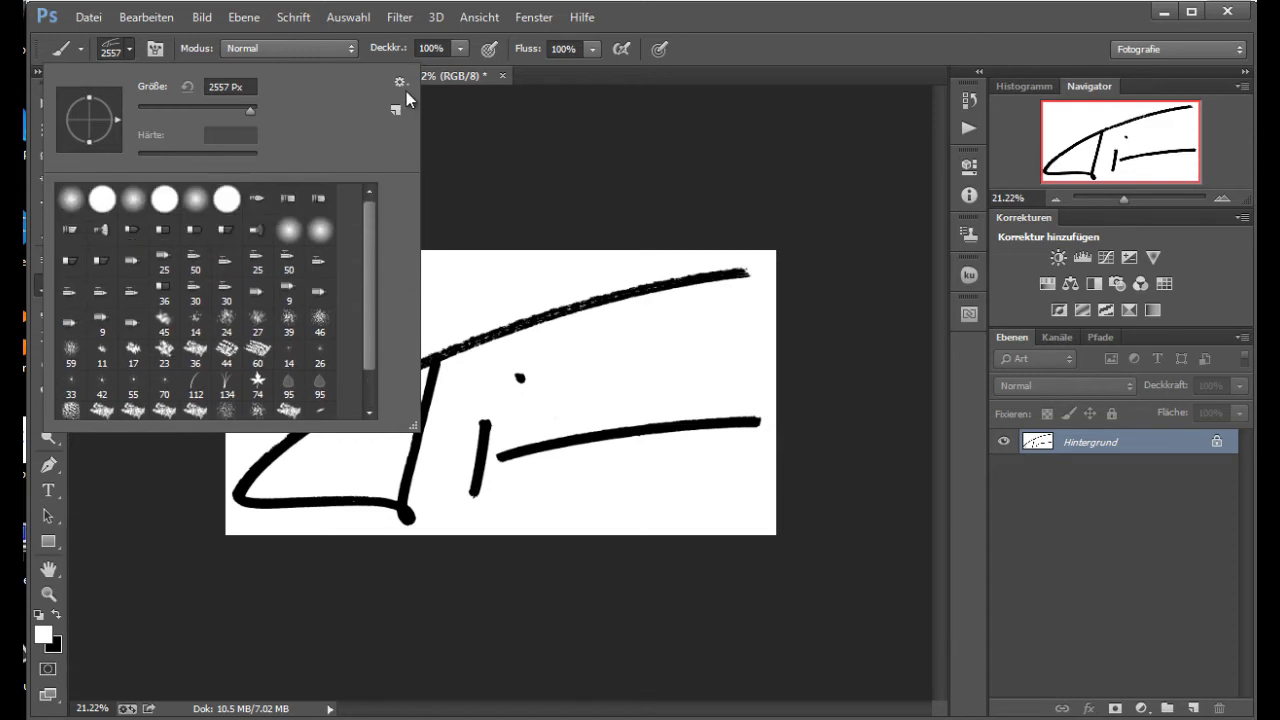
pyautogui.click(401, 81)
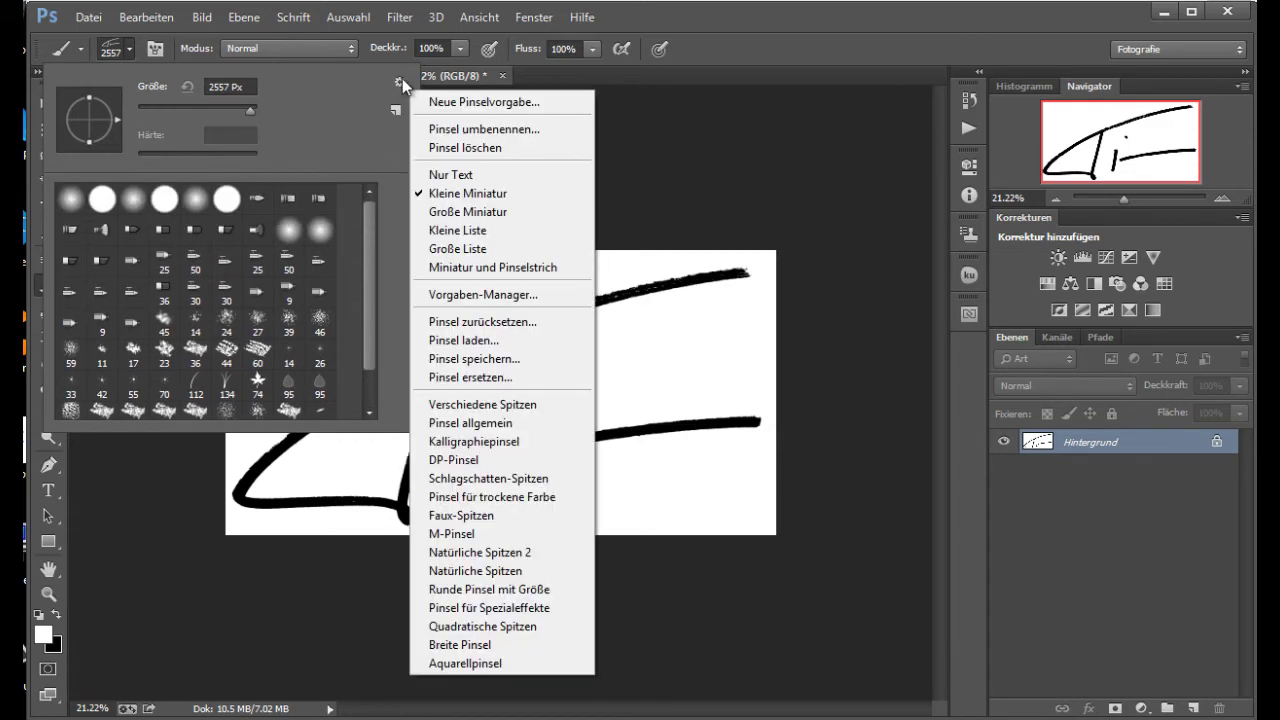
# - Move the 2557 px signature brush to the first slot in the Vorgaben-Manager
pyautogui.click(566, 296)
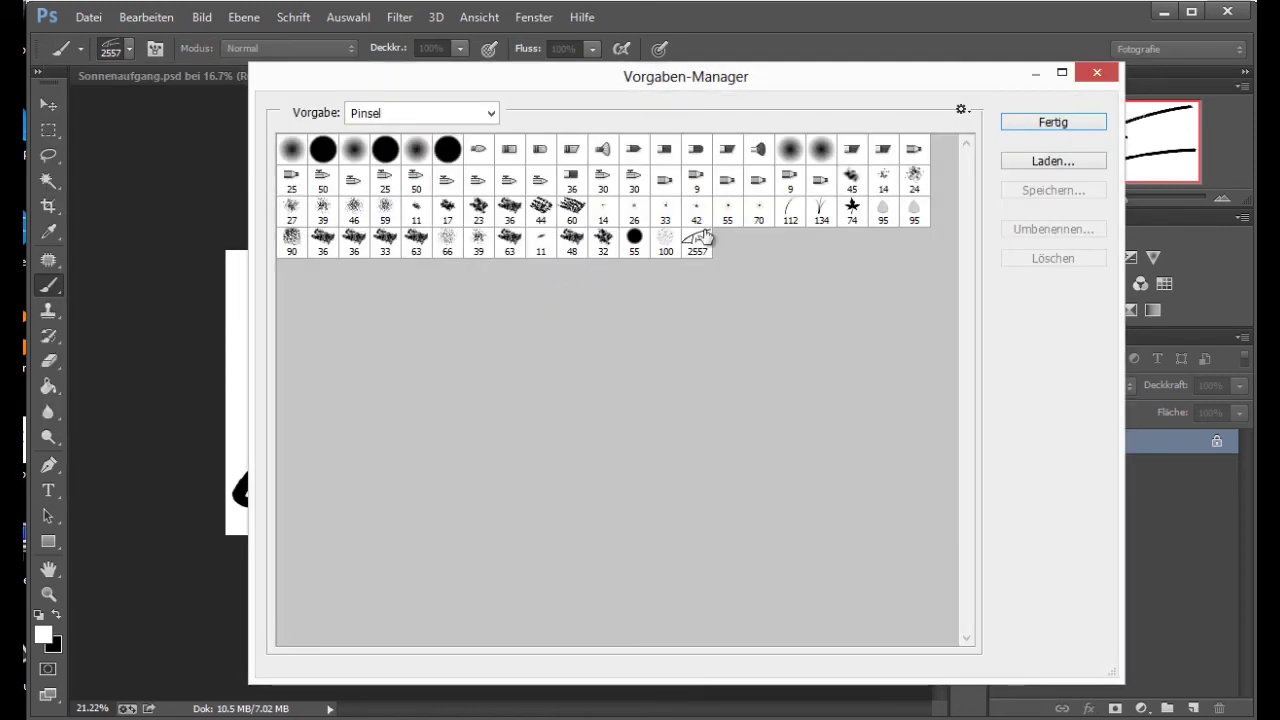
pyautogui.moveTo(697, 242); pyautogui.dragTo(290, 158)
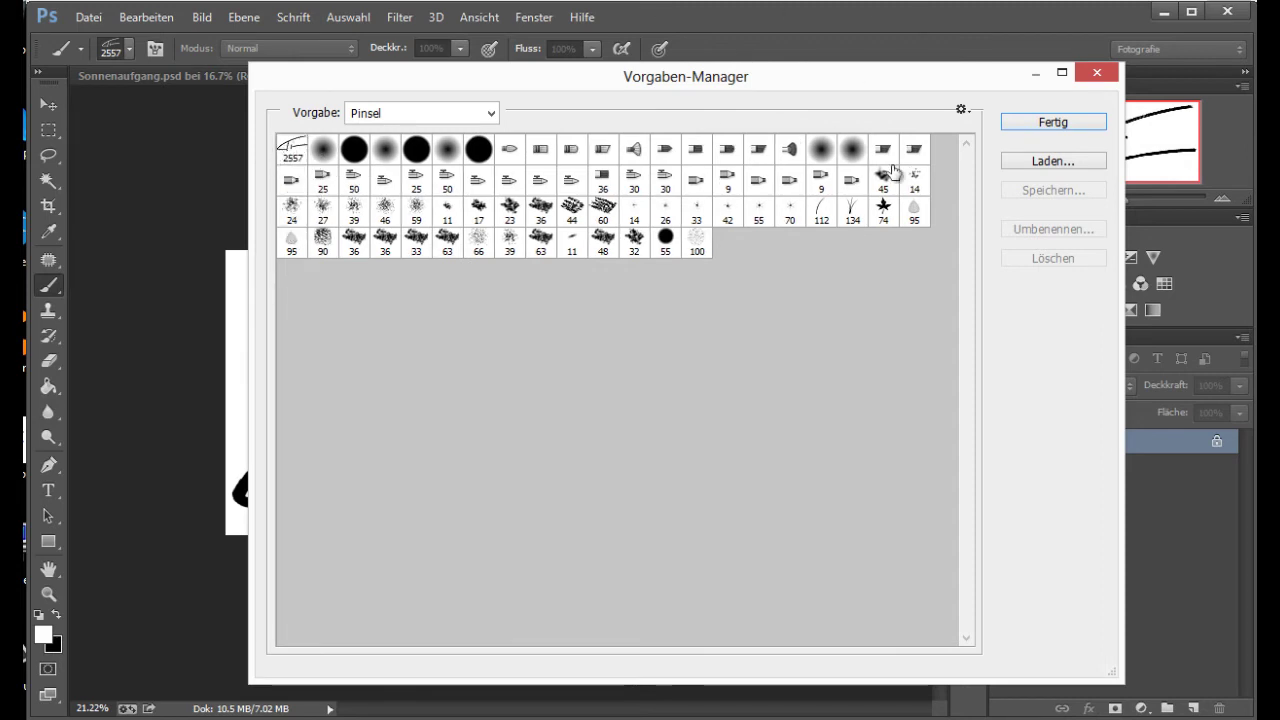
pyautogui.click(1062, 125)
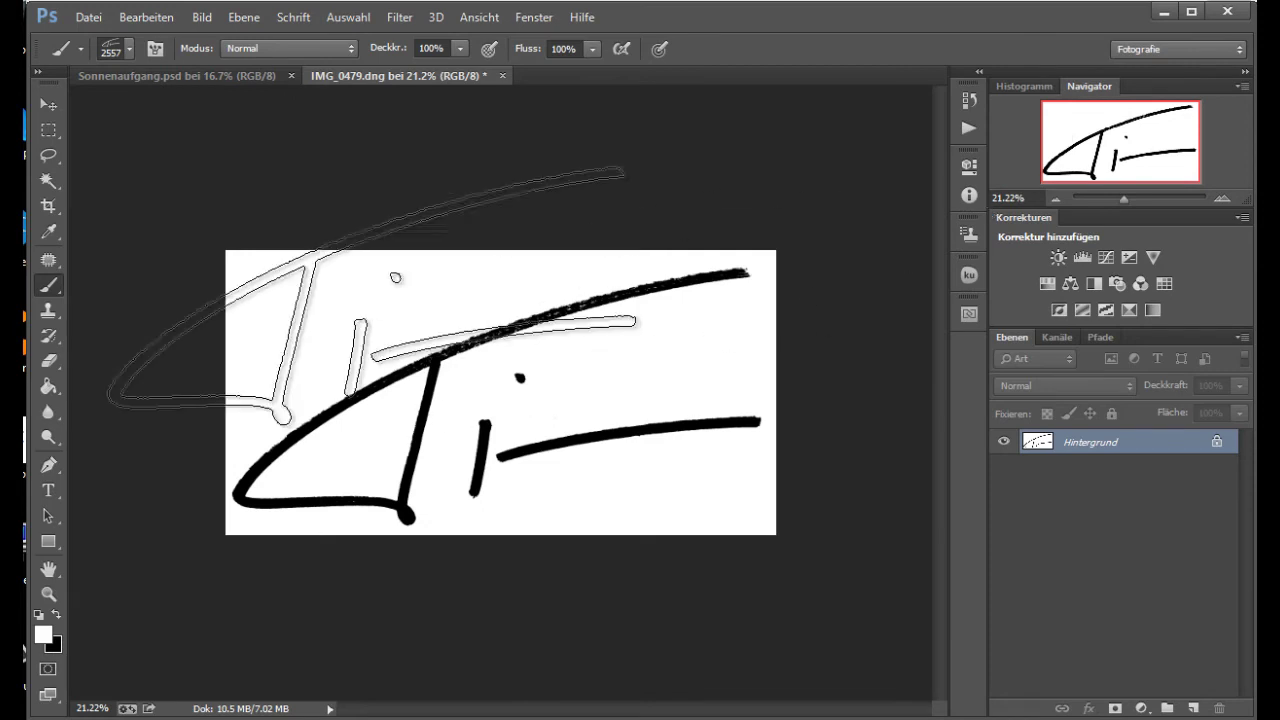
# - Close IMG_0479.dng, discarding its unsaved changes
pyautogui.click(502, 77)
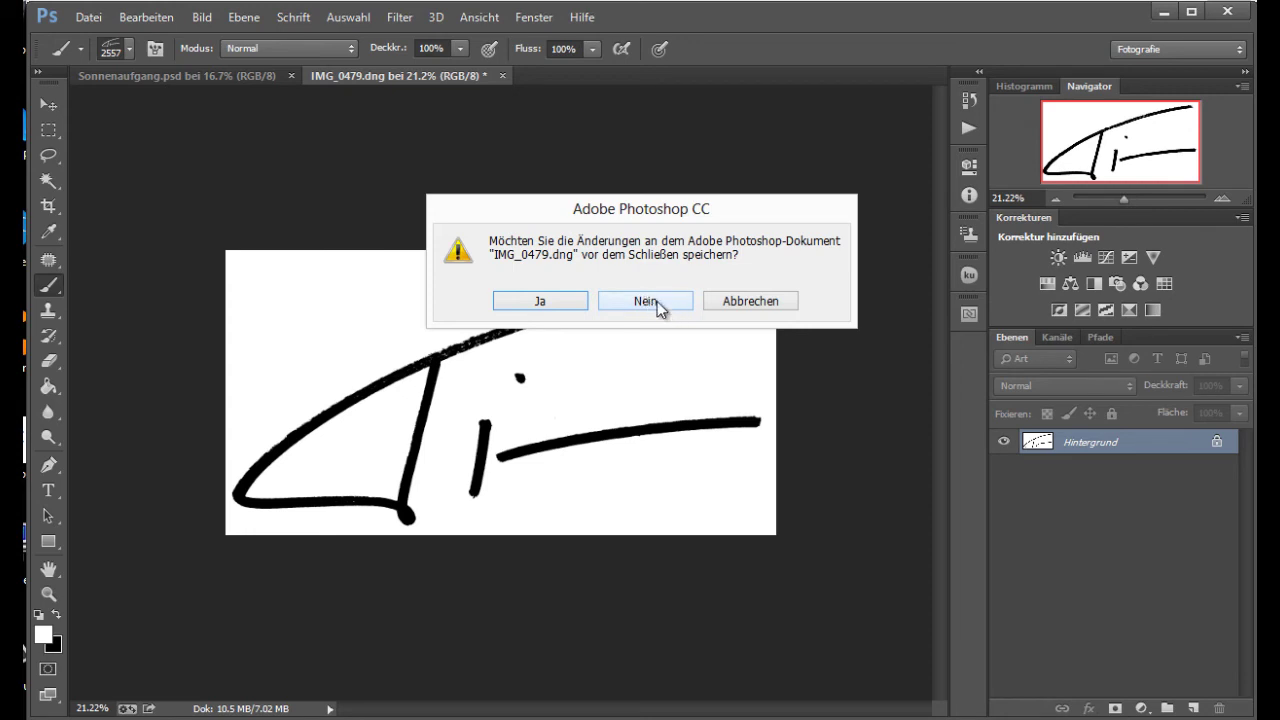
pyautogui.click(655, 301)
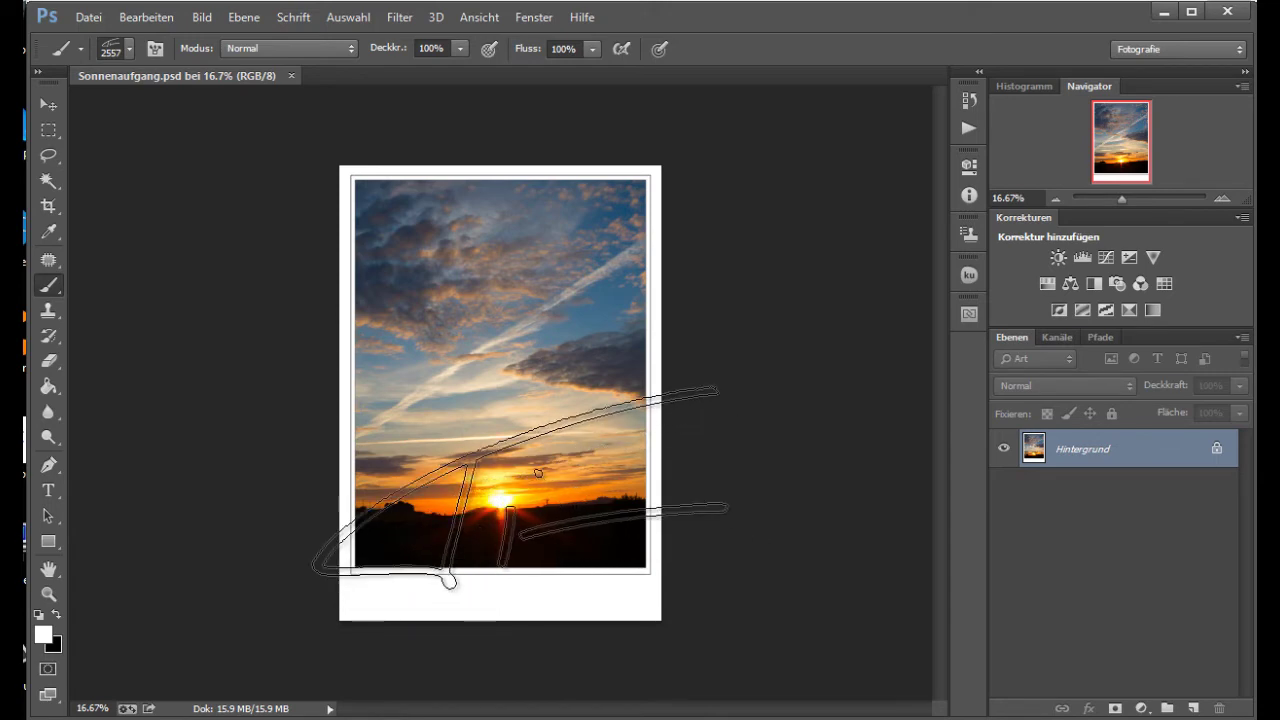
# - Set the signature brush size to 202 px and zoom to 100% on the bottom margin
pyautogui.click(129, 49)
pyautogui.moveTo(248, 107); pyautogui.dragTo(228, 109)
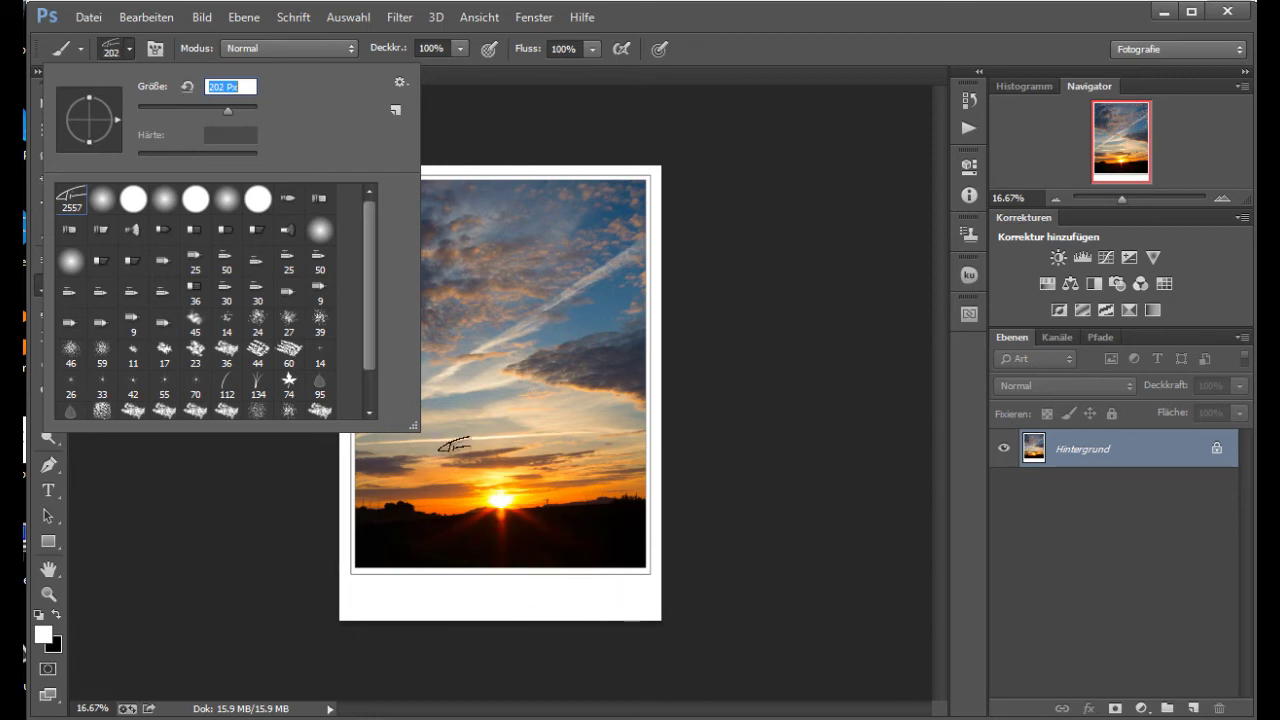
pyautogui.click(130, 47)
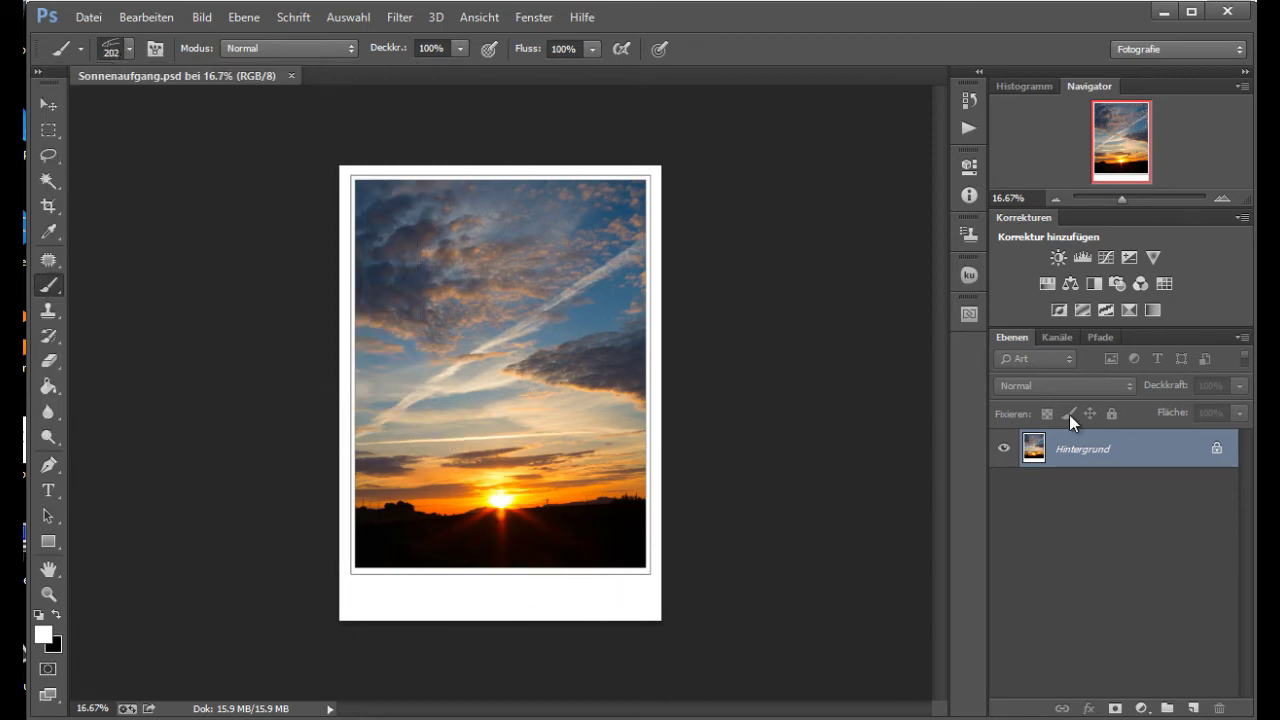
pyautogui.moveTo(1124, 199); pyautogui.dragTo(1132, 172)
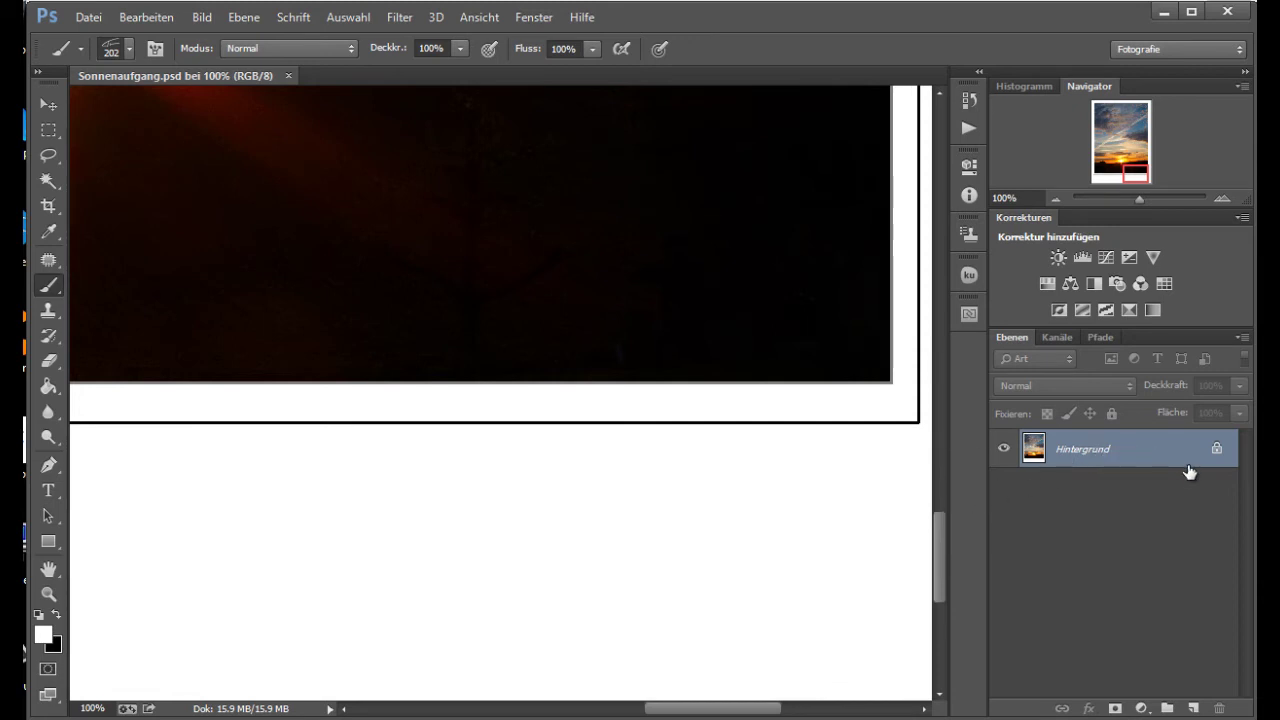
# - Add a new empty layer above the sunrise photo and name it 'unterschrift'
pyautogui.click(1193, 707)
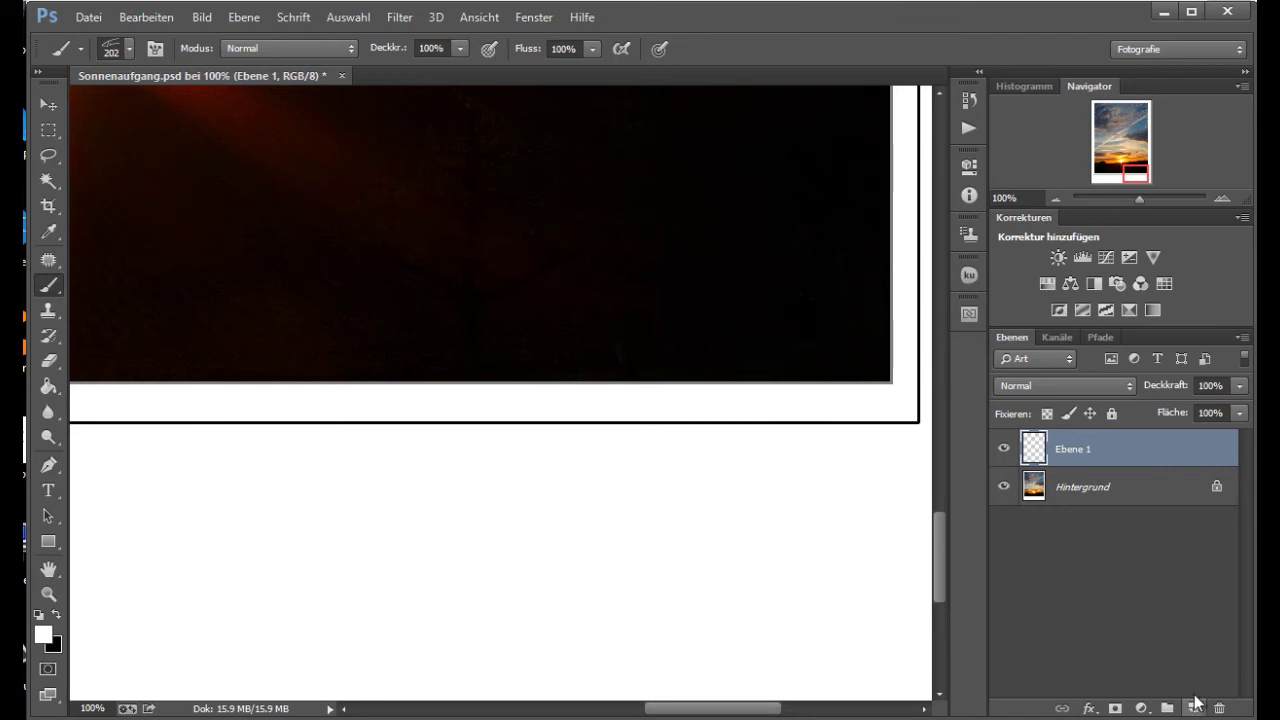
pyautogui.doubleClick(1078, 449)
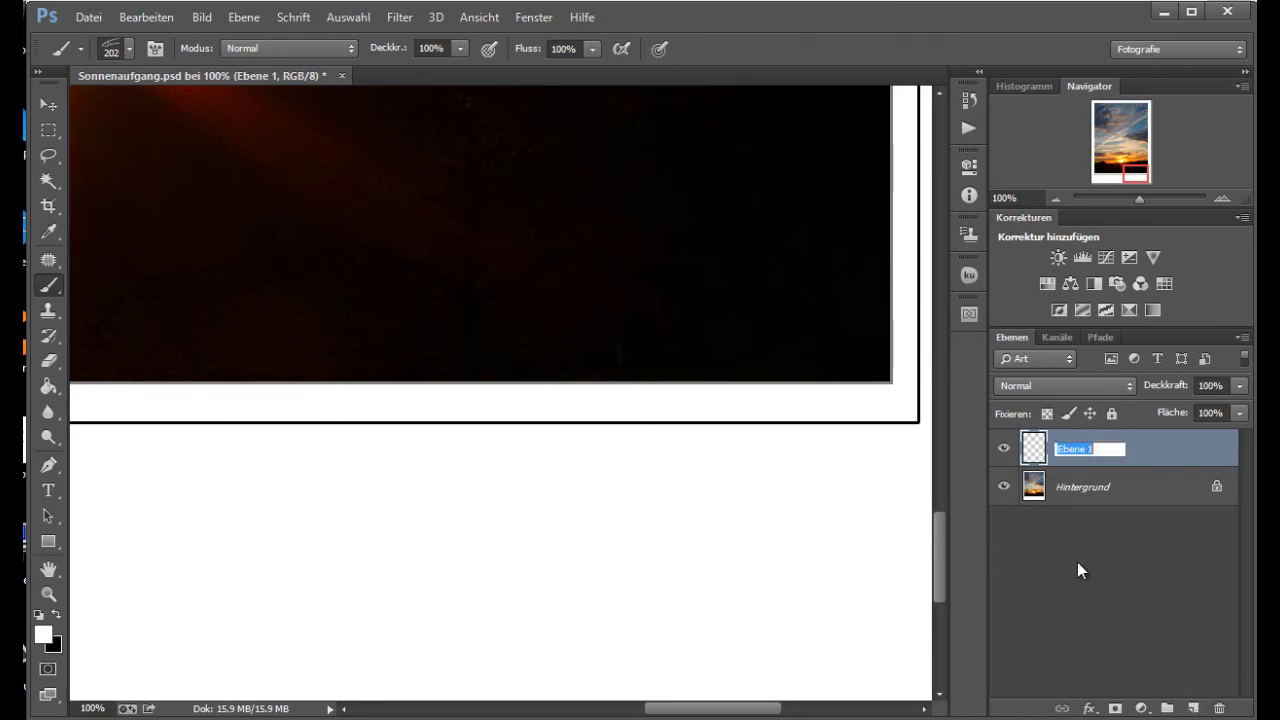
pyautogui.write('untersch')
pyautogui.write('rift')
pyautogui.press('Return')
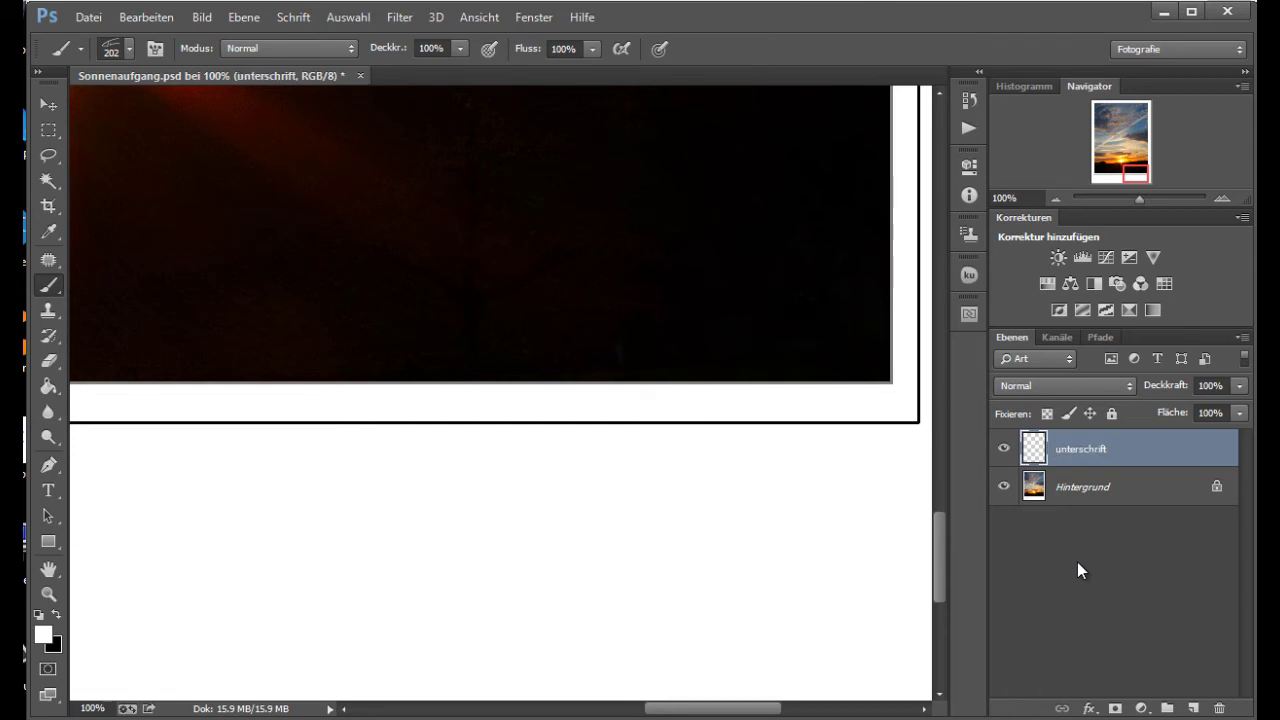
# - Make black the foreground colour and zoom out to show the photo and the signature margin
pyautogui.click(58, 613)
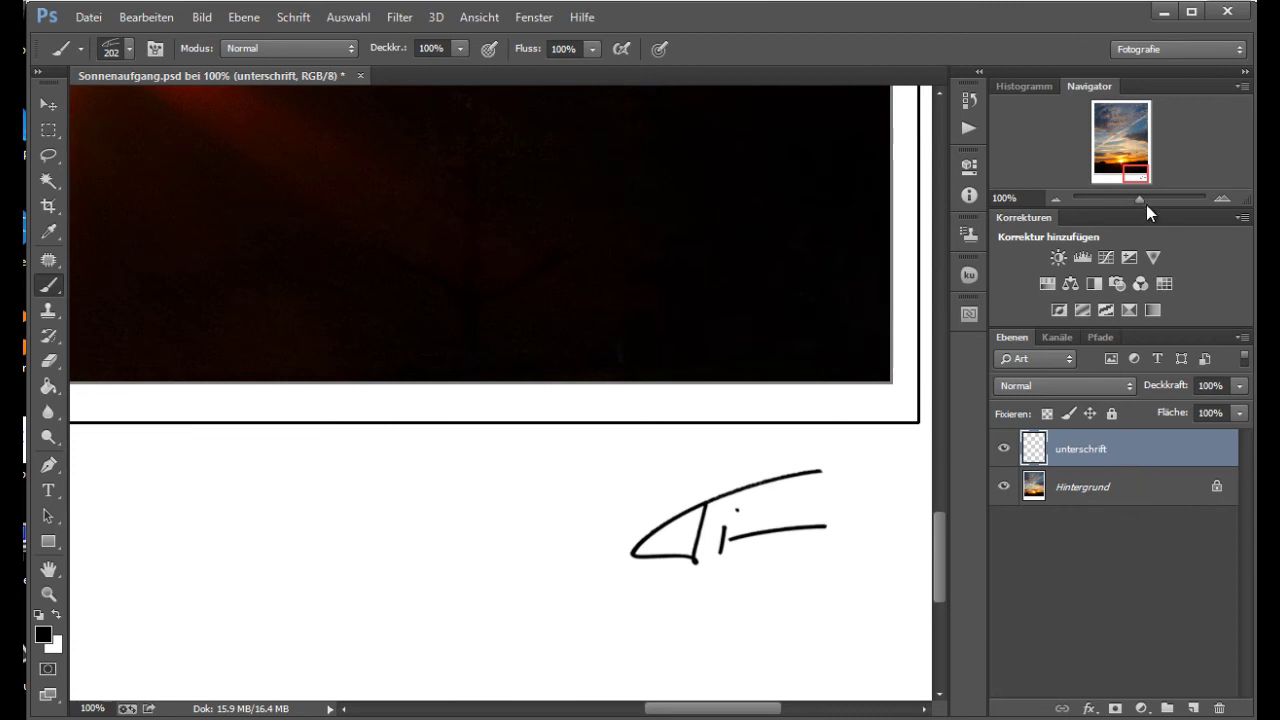
pyautogui.moveTo(1140, 200); pyautogui.dragTo(1131, 206)
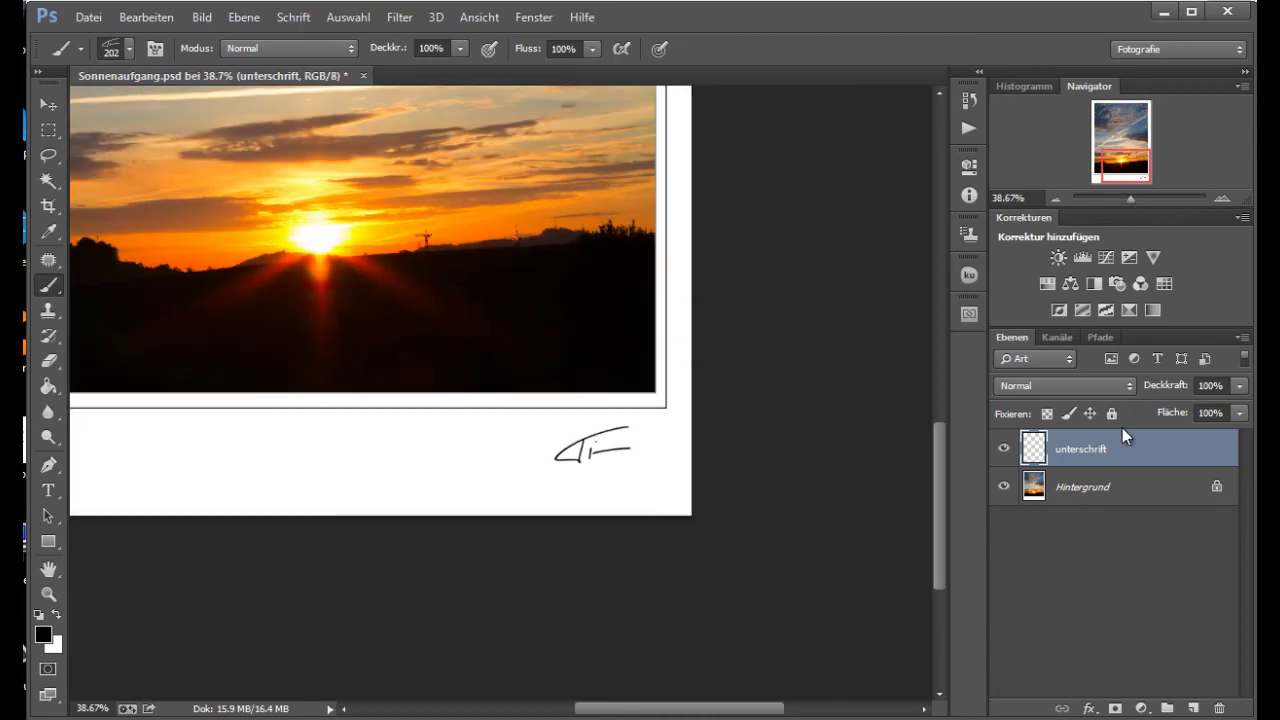
# - With the Move tool, nudge the signature two steps down and two steps left
pyautogui.click(50, 108)
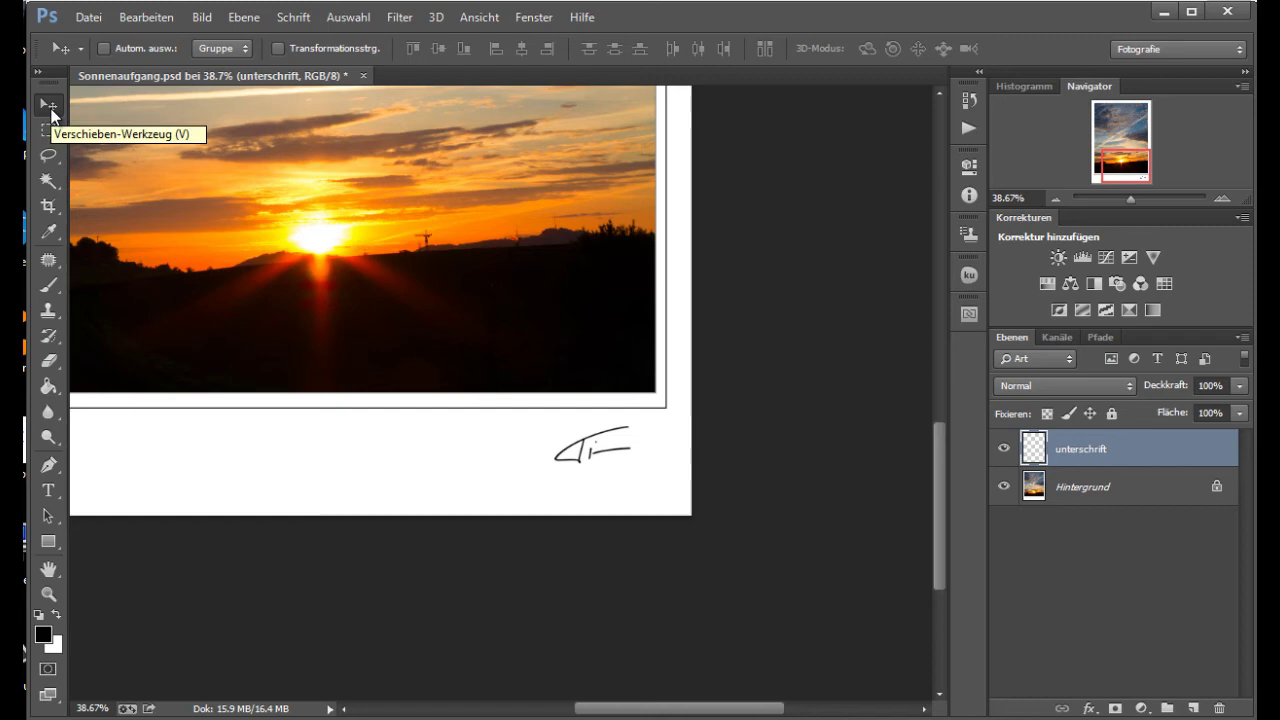
pyautogui.press('Down')
pyautogui.press('Down')
pyautogui.press('Down')
pyautogui.press('Down')
pyautogui.press('Left')
pyautogui.press('Left')
pyautogui.press('Left')
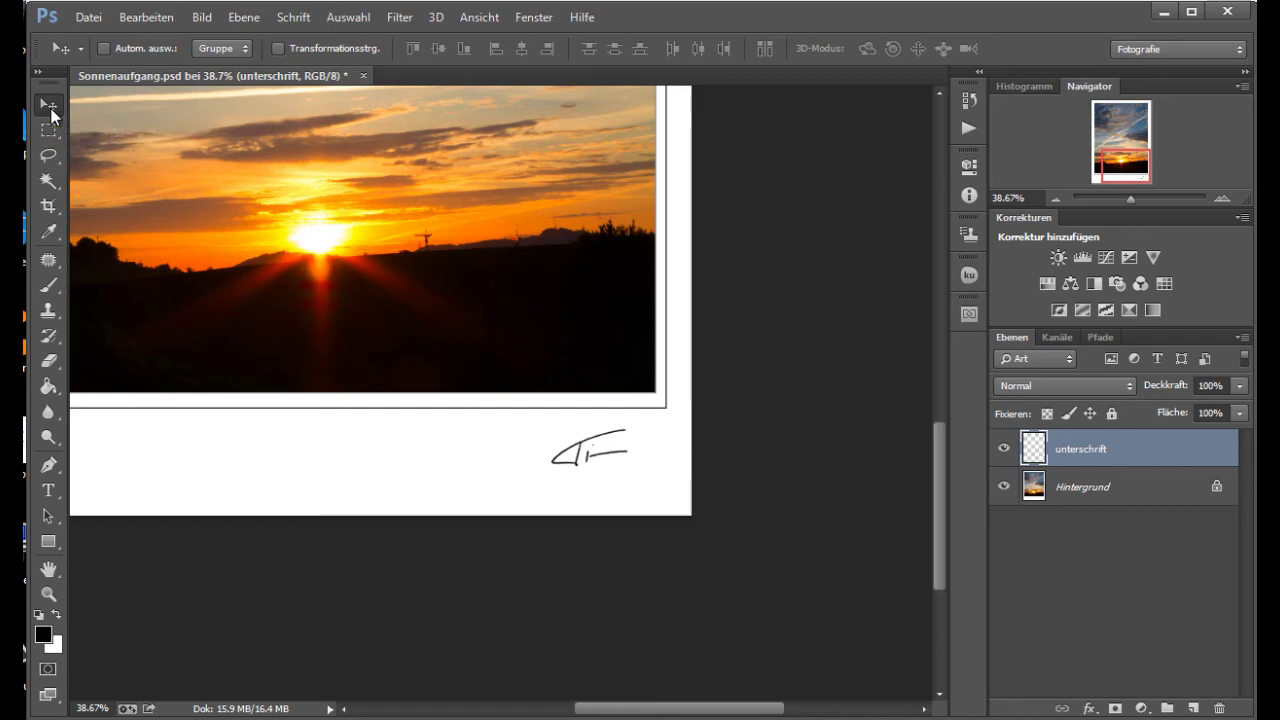
pyautogui.press('Left')
pyautogui.press('Left')
pyautogui.press('Left')
pyautogui.press('Down')
pyautogui.press('Down')
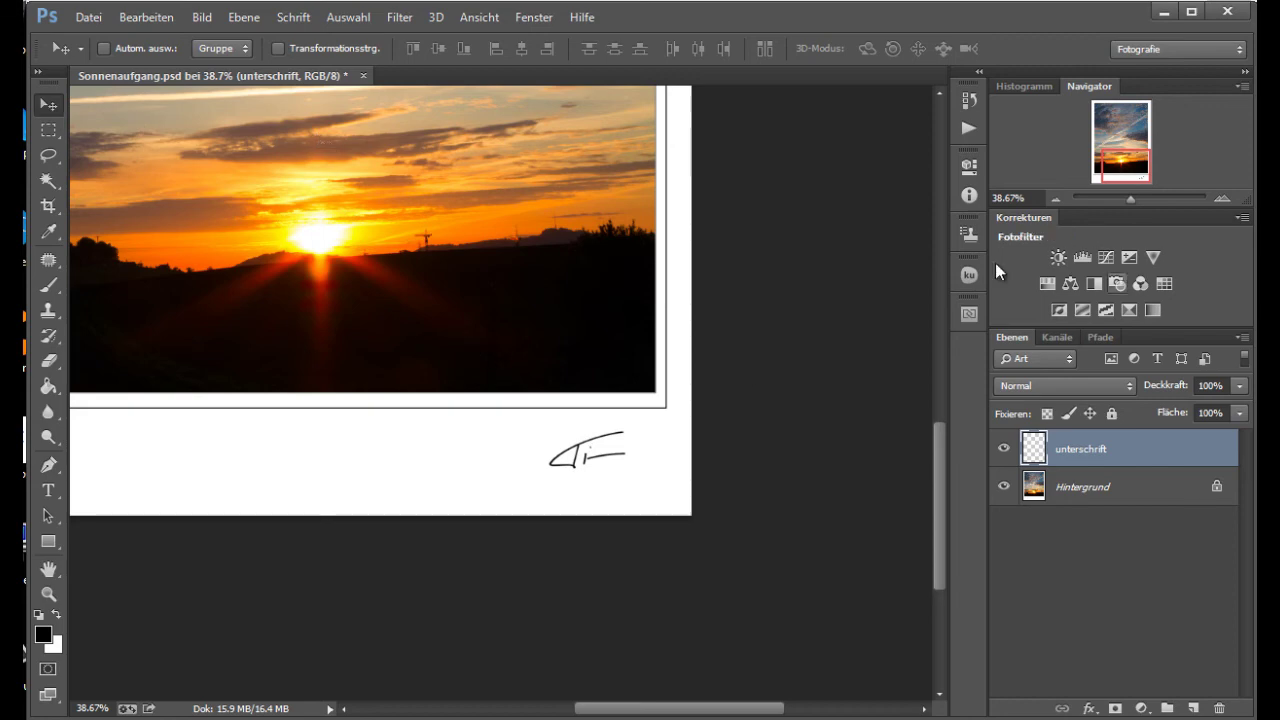
# - Enlarge the signature to about 106% with Frei transformieren and commit it
pyautogui.click(163, 17)
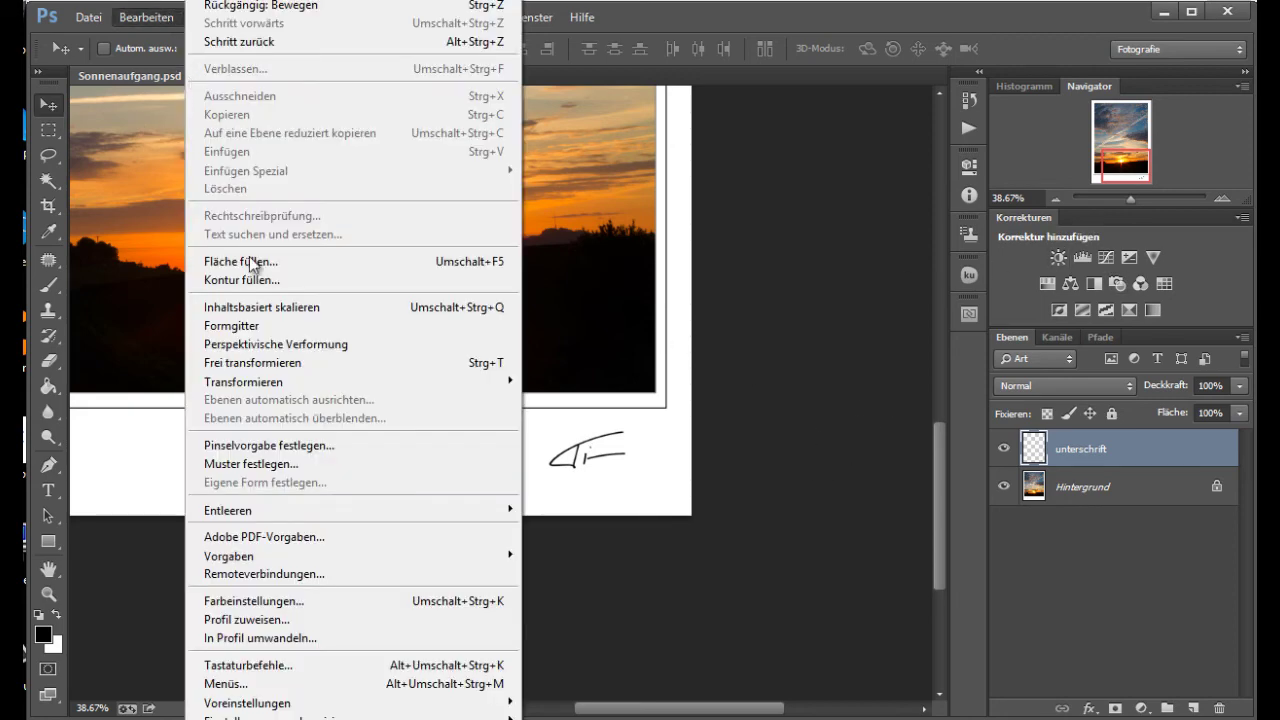
pyautogui.click(287, 362)
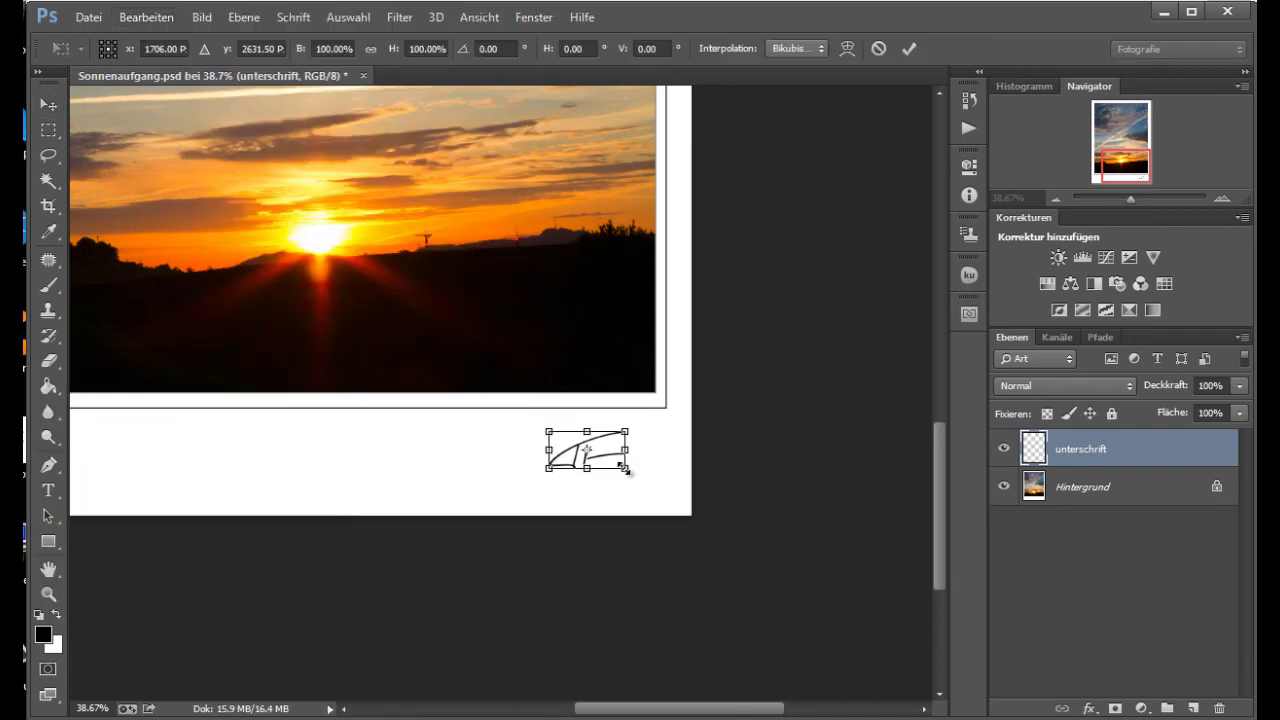
pyautogui.moveTo(626, 468)
pyautogui.mouseDown()
pyautogui.moveTo(640, 478)
pyautogui.moveTo(629, 470)
pyautogui.mouseUp()
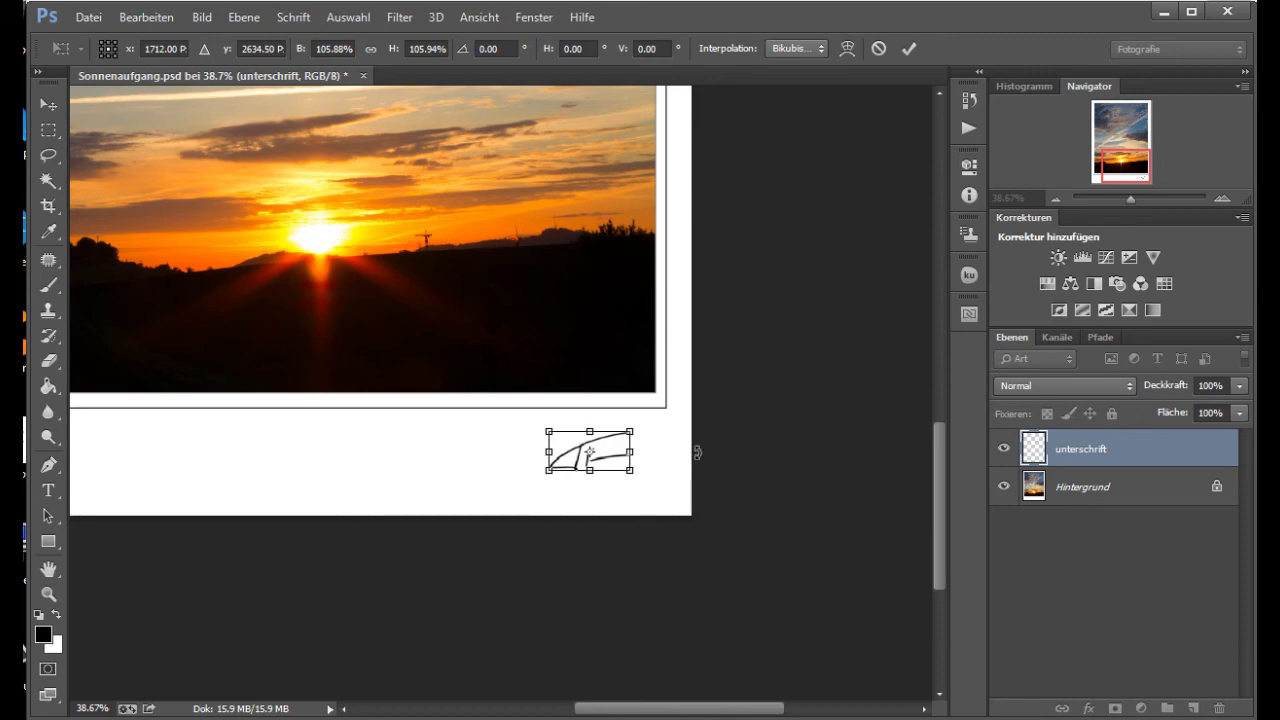
pyautogui.click(909, 48)
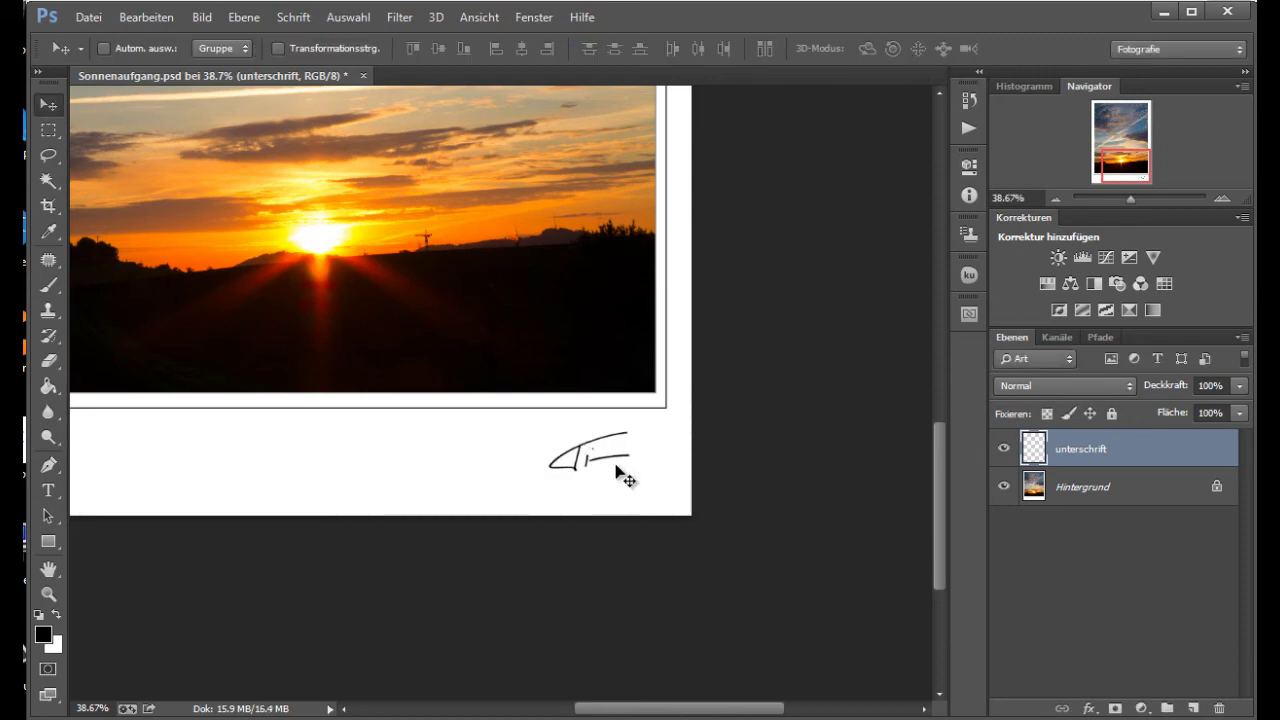
# - Add a Schlagschatten (drop shadow) layer style to the unterschrift layer
pyautogui.click(585, 470)
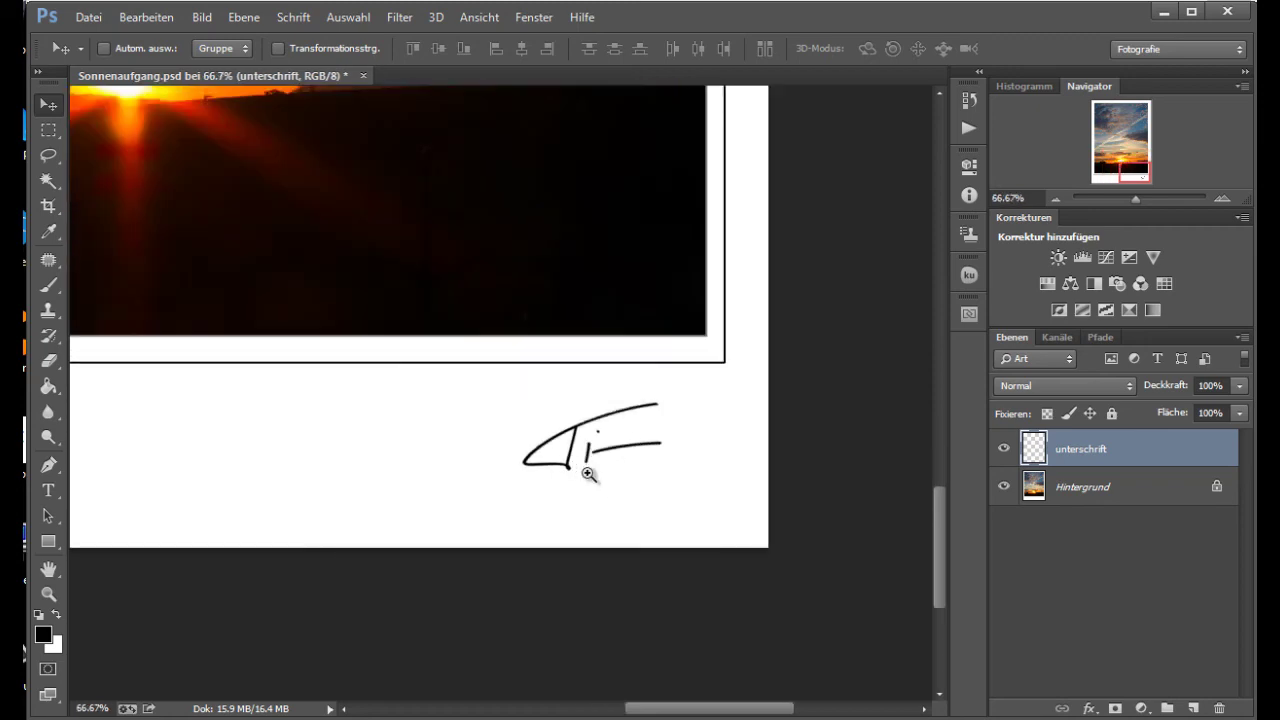
pyautogui.click(586, 475)
pyautogui.click(589, 488)
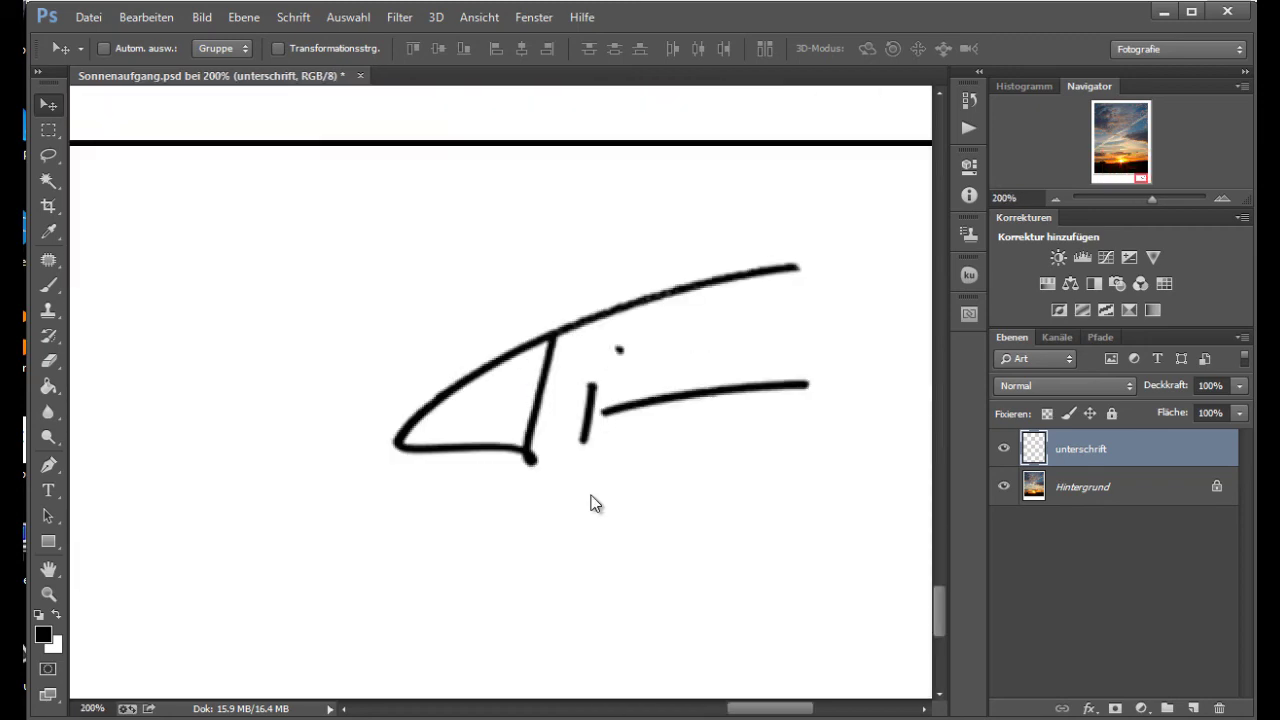
pyautogui.keyDown('alt'); pyautogui.click(590, 503); pyautogui.keyUp('alt')
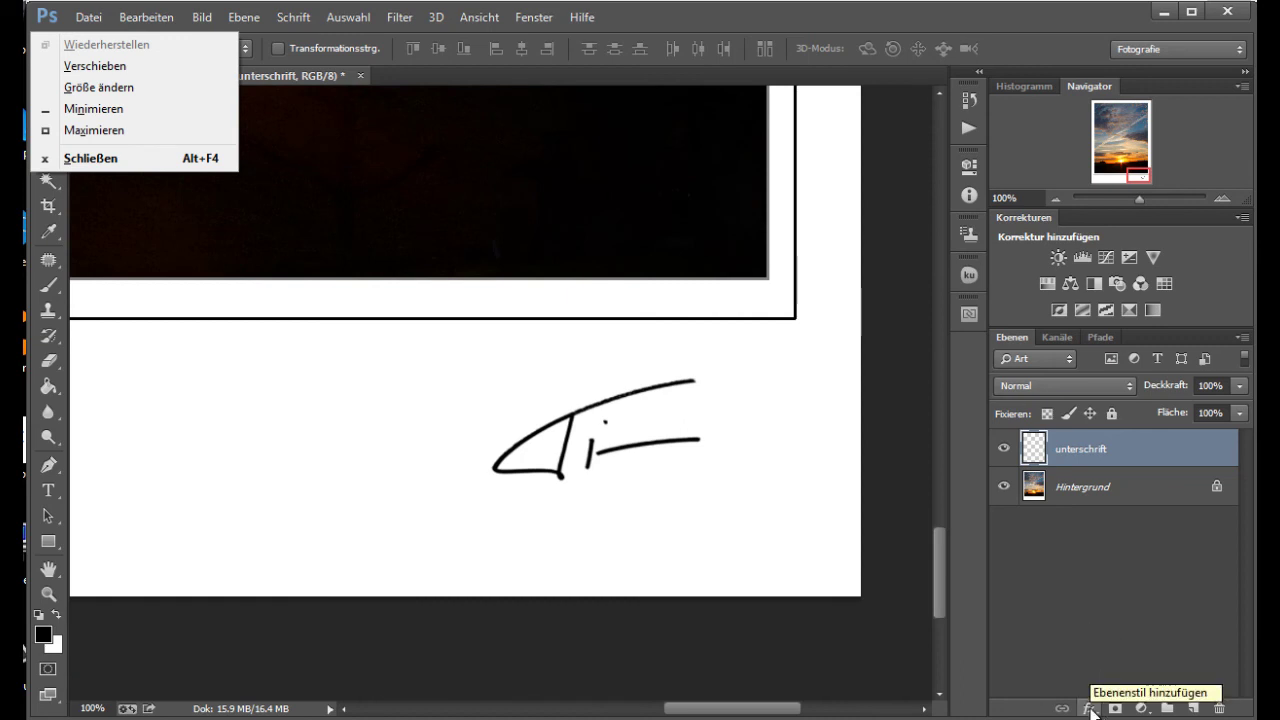
pyautogui.click(1090, 709)
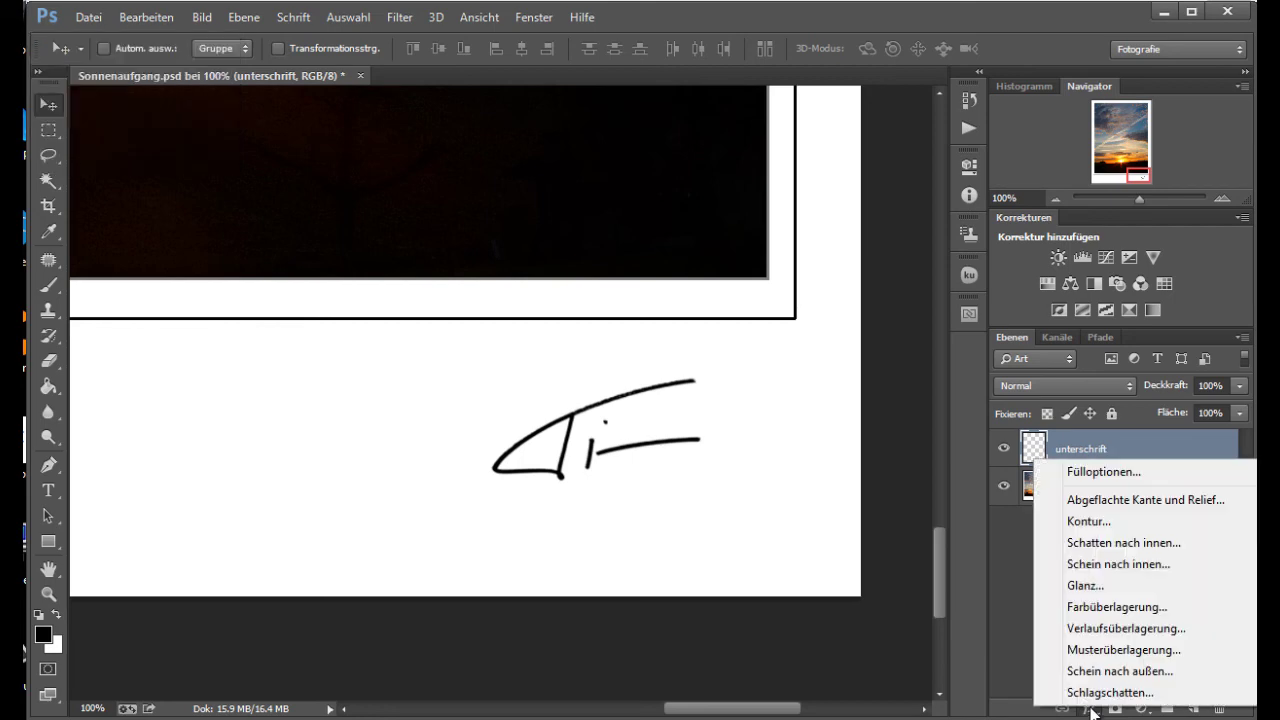
pyautogui.click(1110, 692)
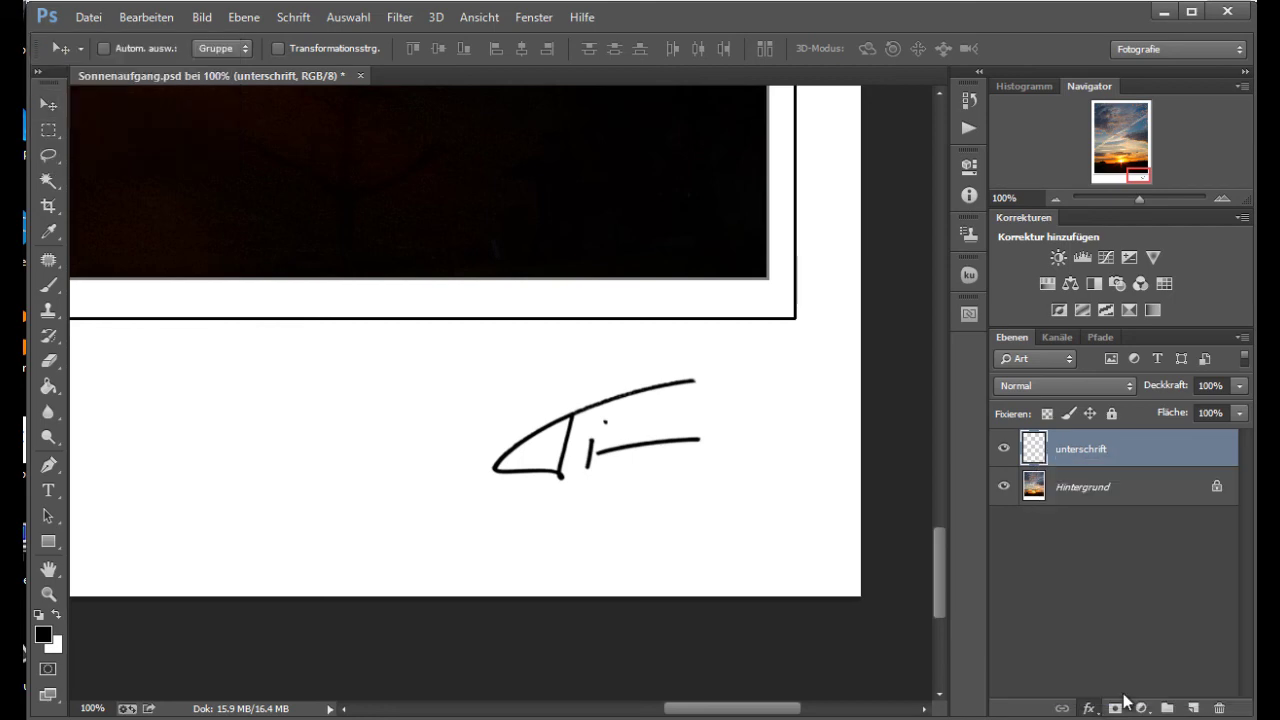
pyautogui.moveTo(533, 6); pyautogui.dragTo(1121, 14)
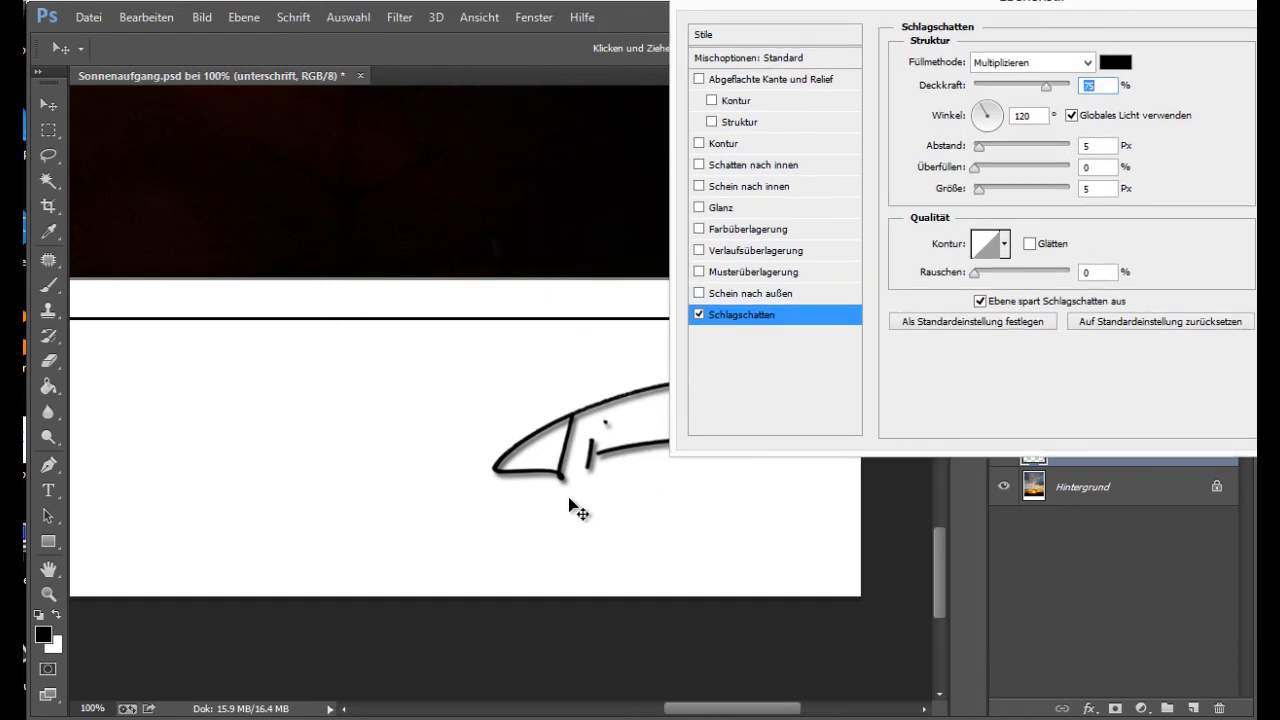
pyautogui.moveTo(886, 23); pyautogui.dragTo(926, 57)
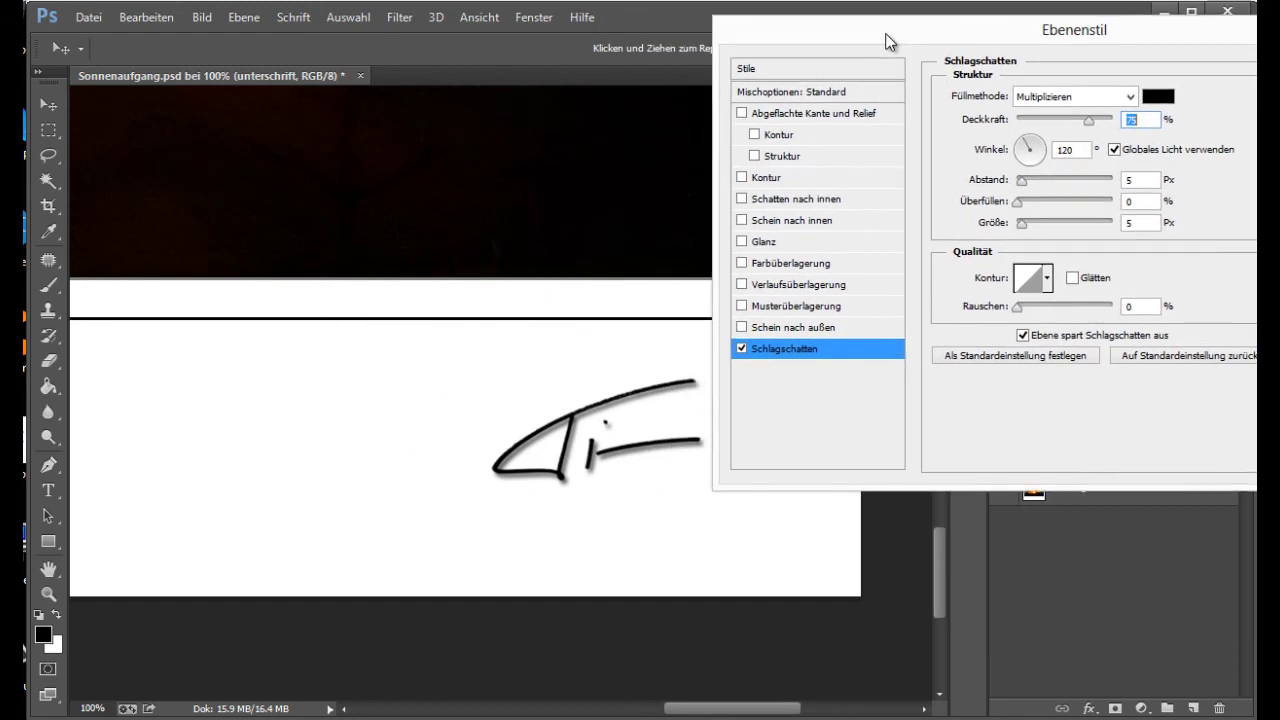
# - Set the shadow to 104° angle, 3 px distance, 8 px size and 85% opacity, then apply it
pyautogui.click(1011, 158)
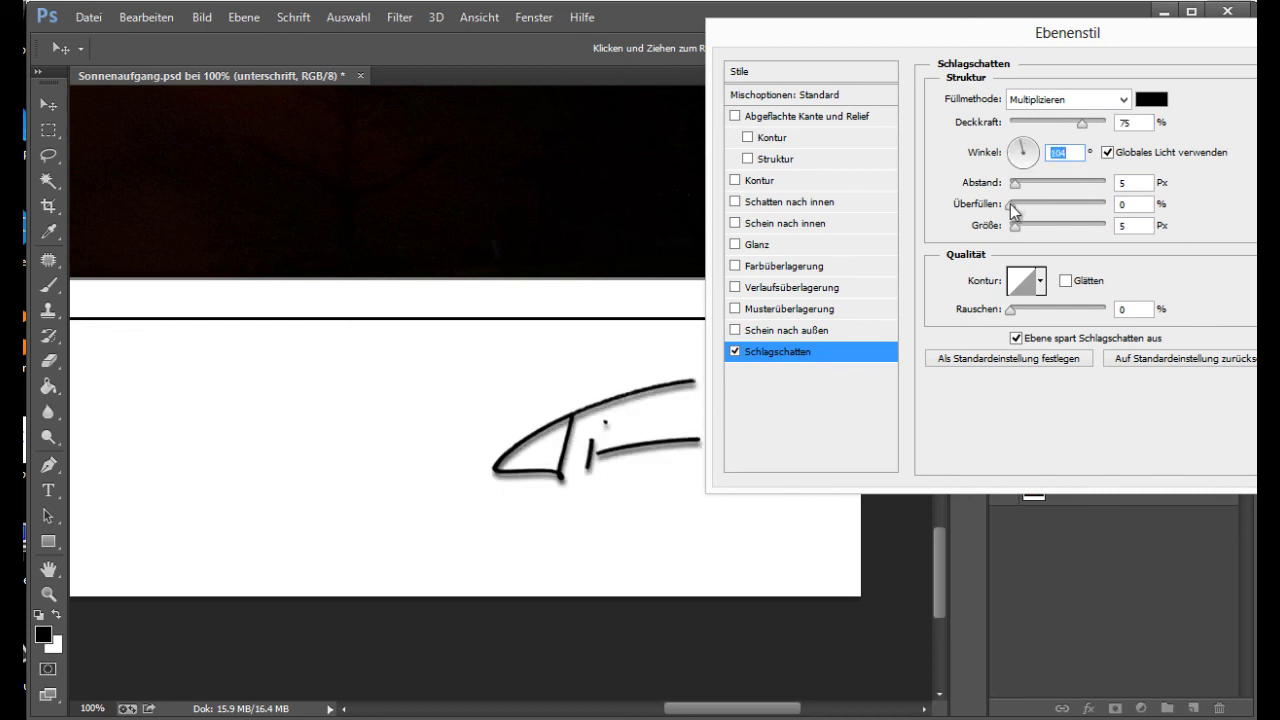
pyautogui.moveTo(1015, 184); pyautogui.dragTo(1021, 236)
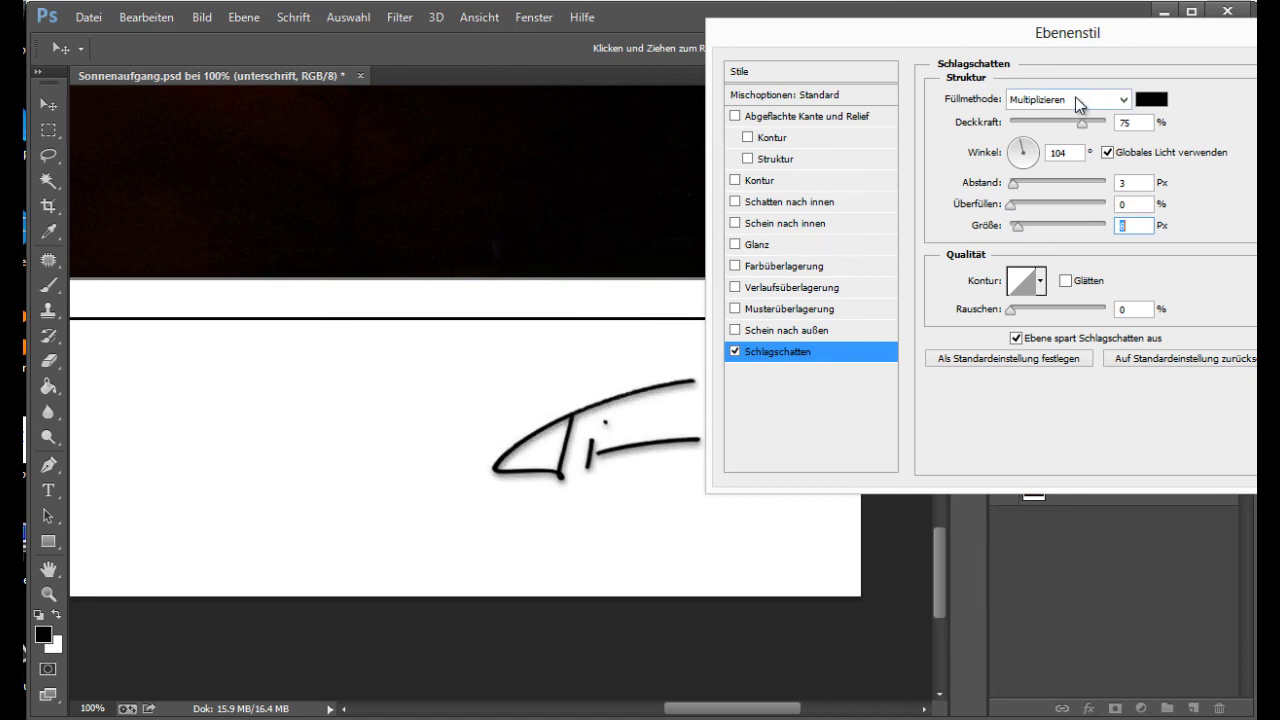
pyautogui.click(1140, 122)
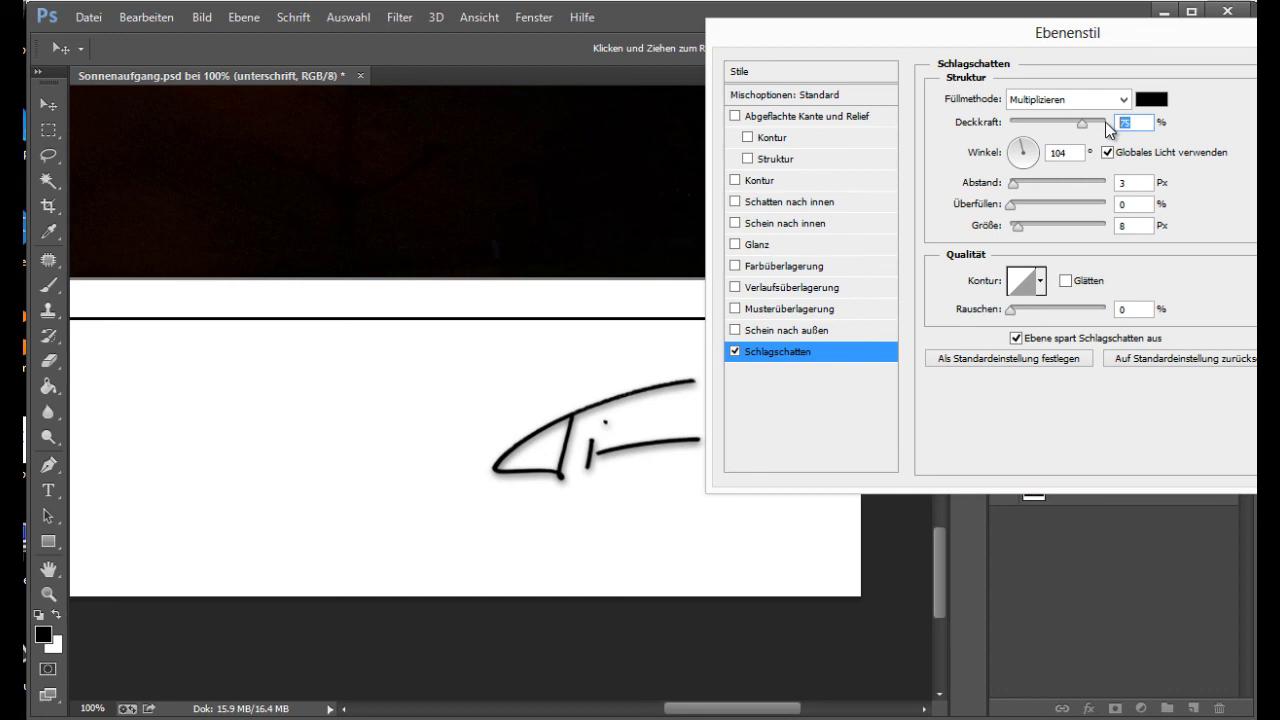
pyautogui.write('85')
pyautogui.moveTo(1100, 35); pyautogui.dragTo(653, 113)
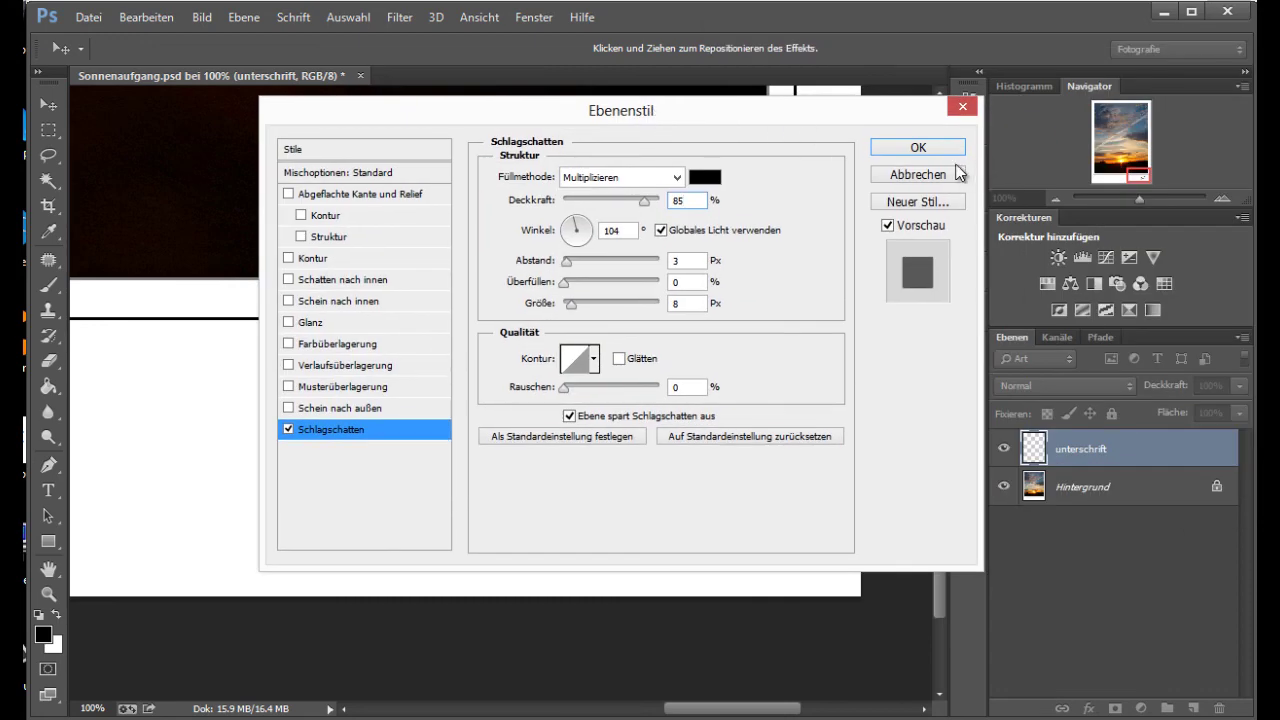
pyautogui.click(918, 147)
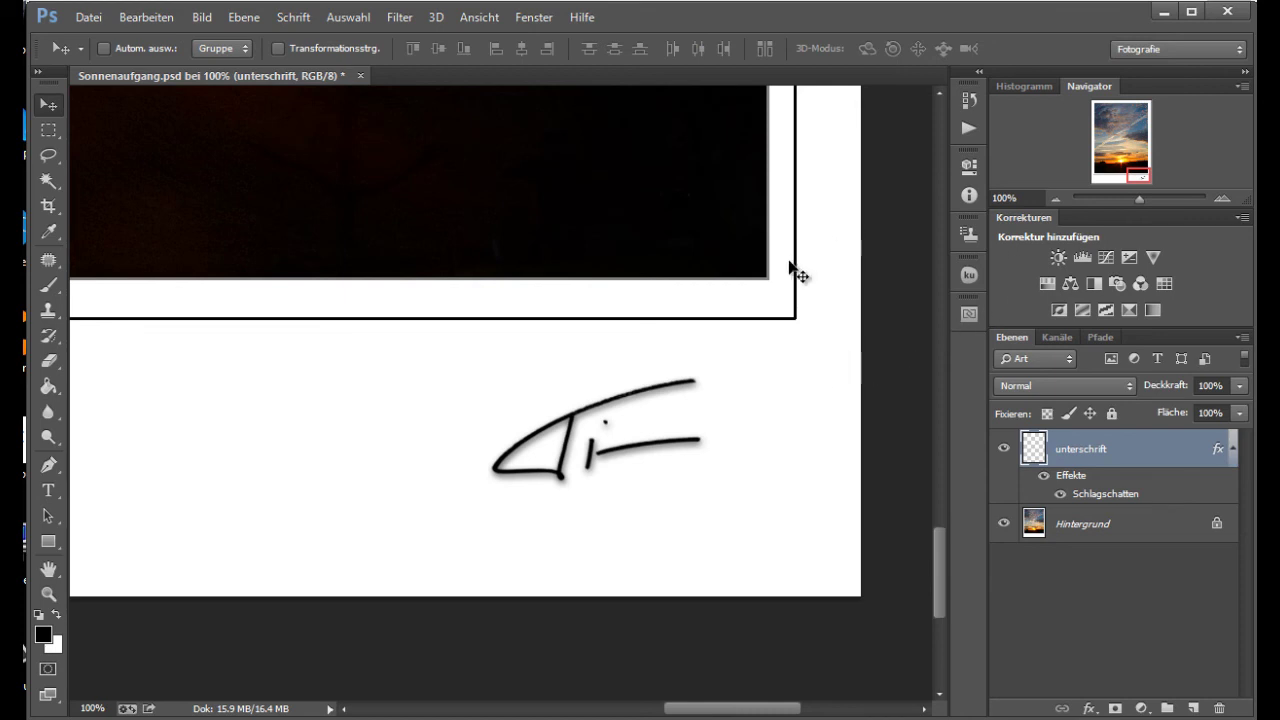
# - Zoom out in the Navigator to see the whole framed photo with the shadowed signature
pyautogui.moveTo(1140, 200); pyautogui.dragTo(1124, 198)
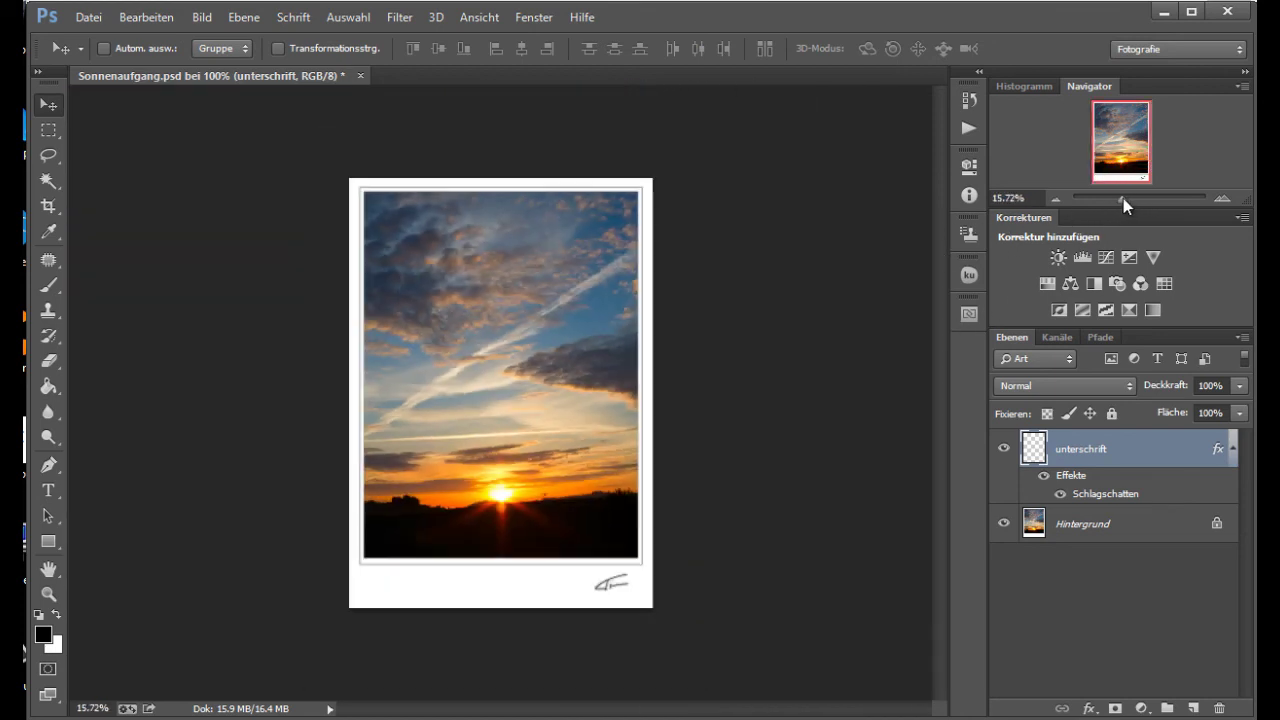